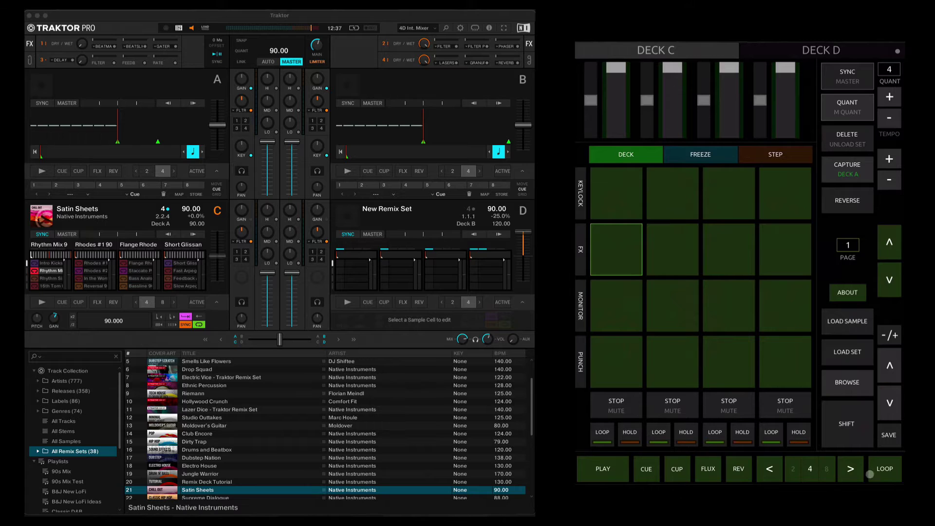
- Set Deck C's loop size to 8 beats and activate the loop
{"action": "left_click", "coordinate": [769, 469]}
{"action": "left_click", "coordinate": [850, 468]}
{"action": "left_click", "coordinate": [851, 469]}
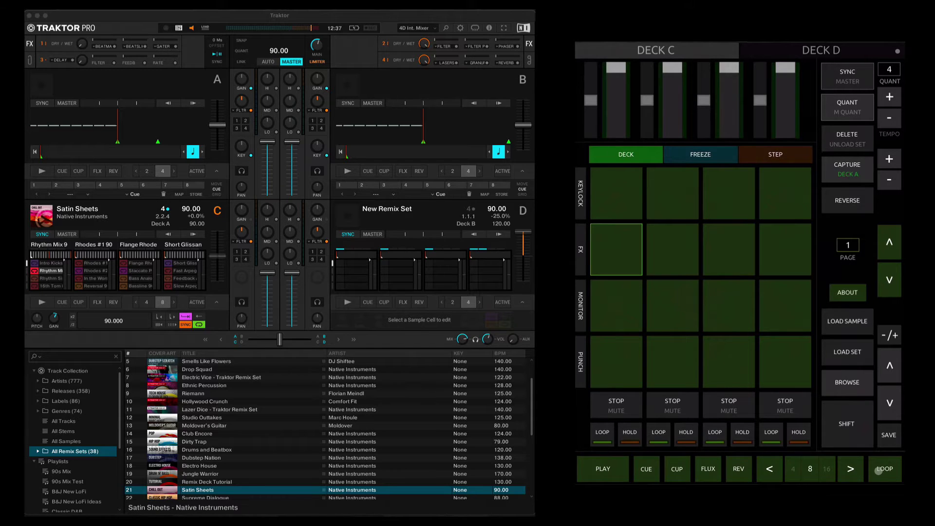
{"action": "left_click", "coordinate": [890, 471]}
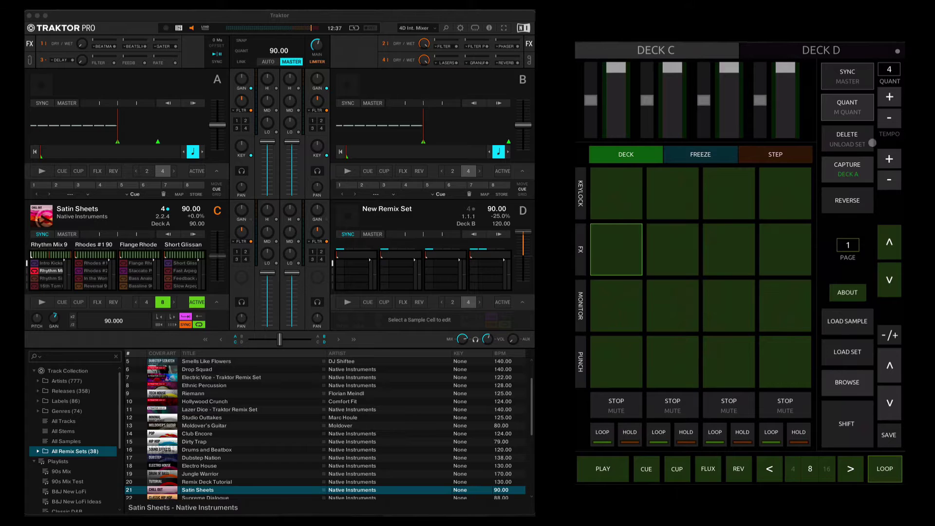
- Switch the controller's pad grid between Deck, Freeze and Step modes, ending in Deck mode
{"action": "left_click", "coordinate": [680, 156]}
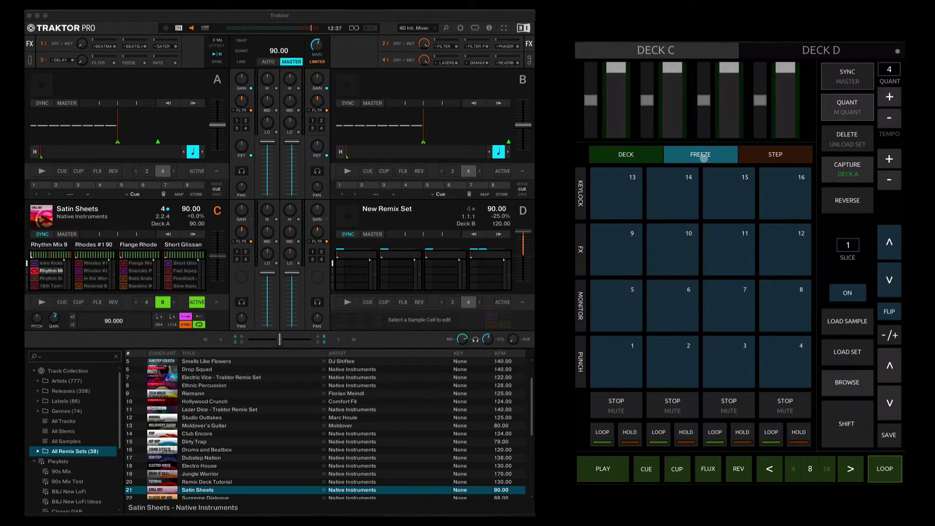
{"action": "left_click", "coordinate": [627, 156]}
{"action": "left_click", "coordinate": [689, 157]}
{"action": "left_click", "coordinate": [612, 155]}
{"action": "left_click", "coordinate": [714, 156]}
{"action": "left_click", "coordinate": [779, 155]}
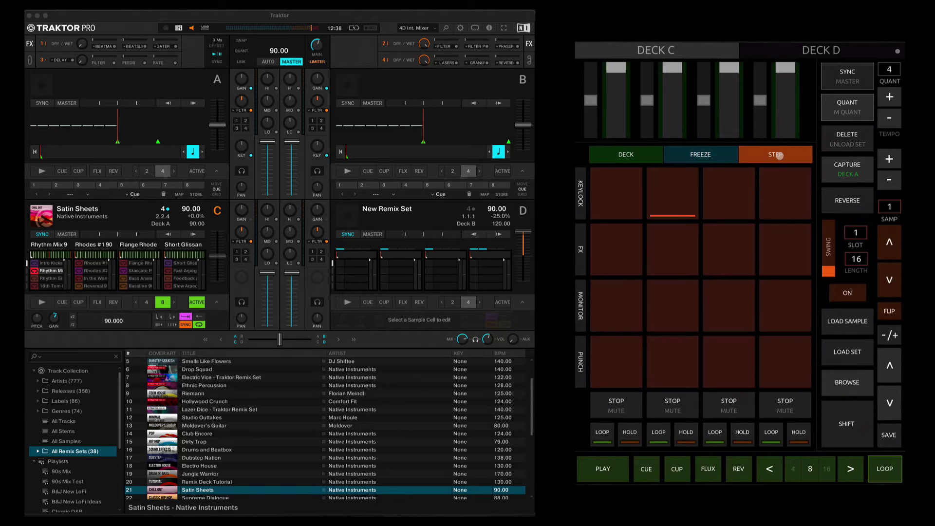
{"action": "left_click", "coordinate": [631, 156]}
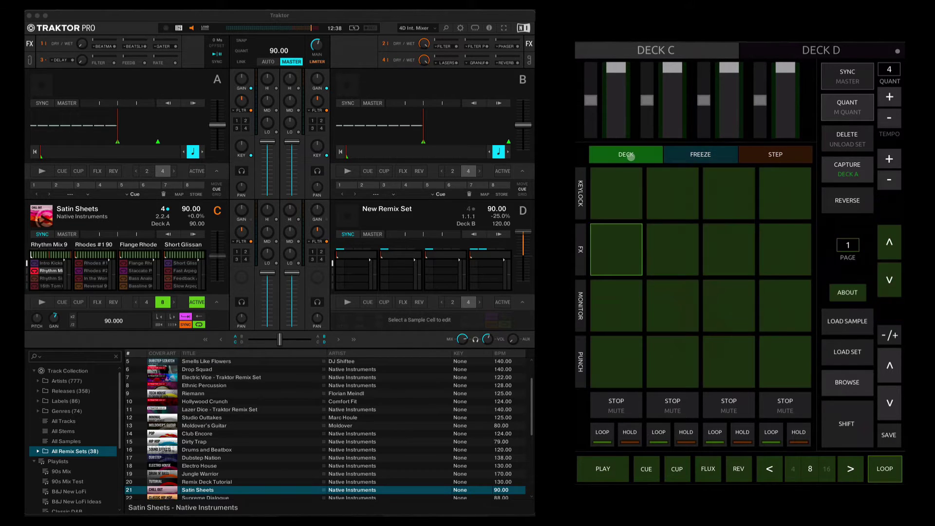
- Engage and release the controller's Shift modifier, and expand the browser to full view
{"action": "left_click", "coordinate": [849, 431]}
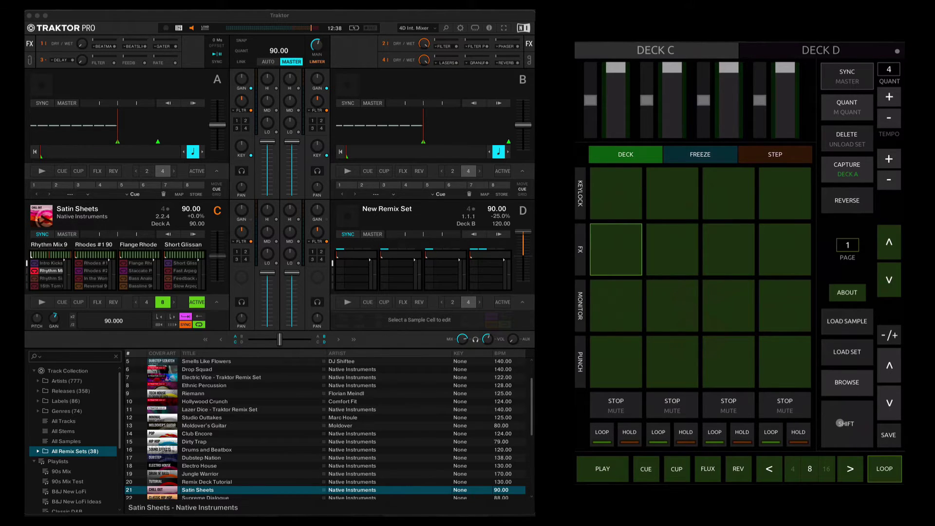
{"action": "left_click", "coordinate": [840, 422]}
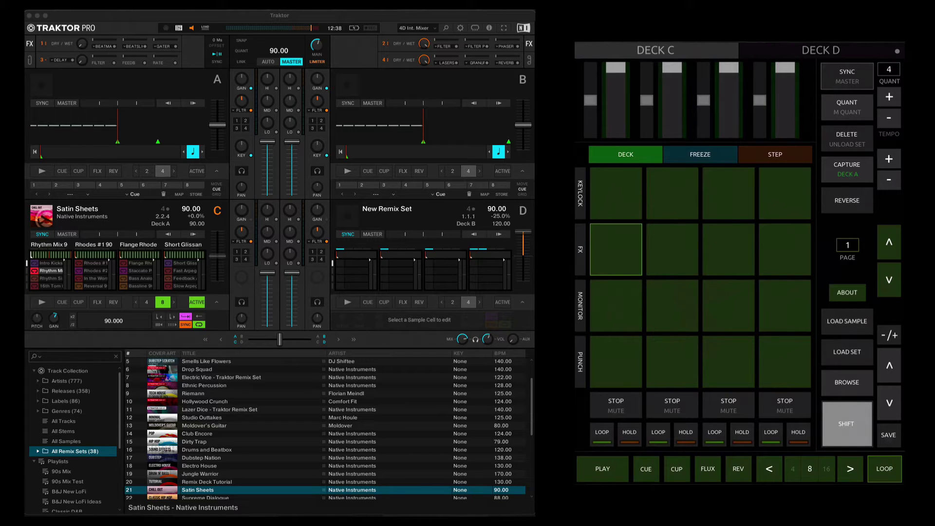
{"action": "left_click", "coordinate": [892, 424]}
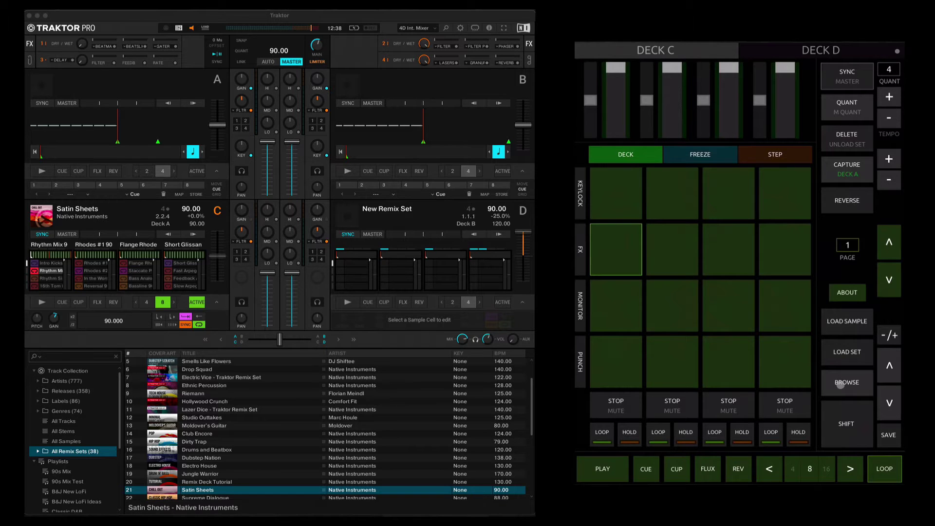
{"action": "left_click", "coordinate": [840, 385]}
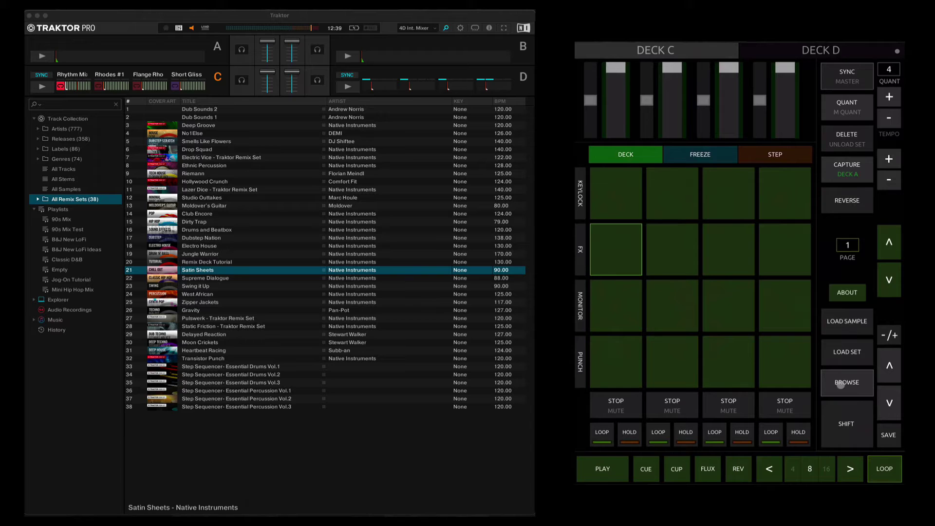
- Scroll the All Remix Sets list down past West African and back up to select Swing it Up
{"action": "left_click", "coordinate": [889, 407]}
{"action": "left_click", "coordinate": [889, 407]}
{"action": "left_click", "coordinate": [888, 406]}
{"action": "left_click", "coordinate": [889, 406]}
{"action": "left_click", "coordinate": [889, 399]}
{"action": "left_click", "coordinate": [889, 390]}
{"action": "left_click", "coordinate": [890, 366]}
{"action": "left_click", "coordinate": [890, 366]}
{"action": "left_click", "coordinate": [889, 366]}
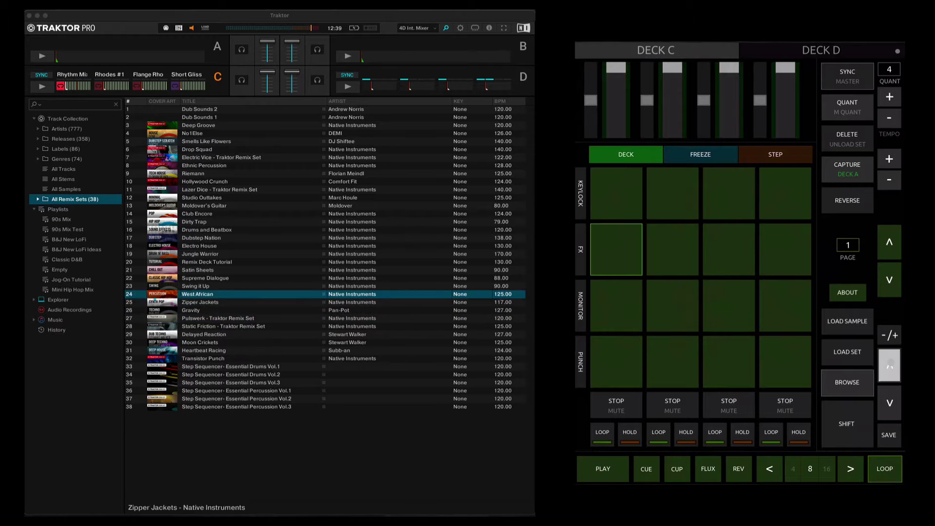
{"action": "left_click", "coordinate": [890, 366]}
- With Shift engaged, step through the browser tree to All Samples and the 90s playlists, and return to All Remix Sets
{"action": "left_click", "coordinate": [847, 424]}
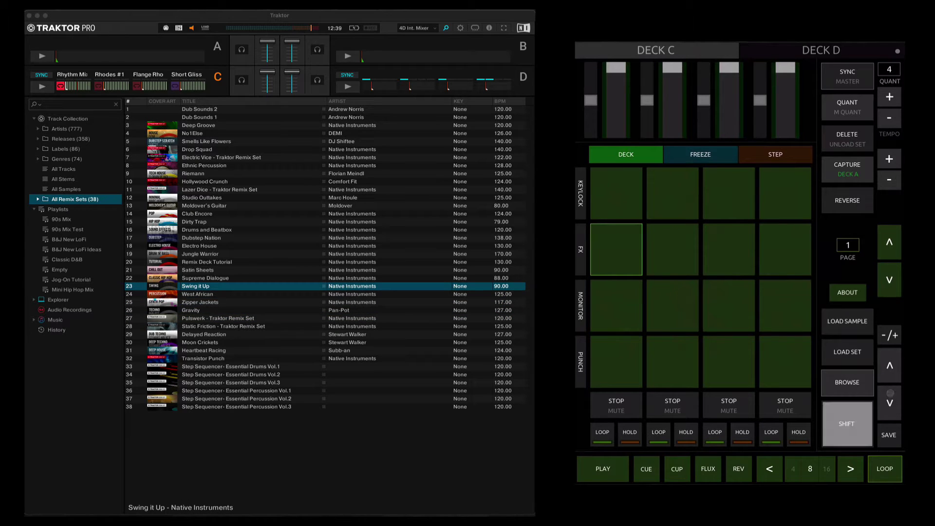
{"action": "left_click", "coordinate": [890, 366]}
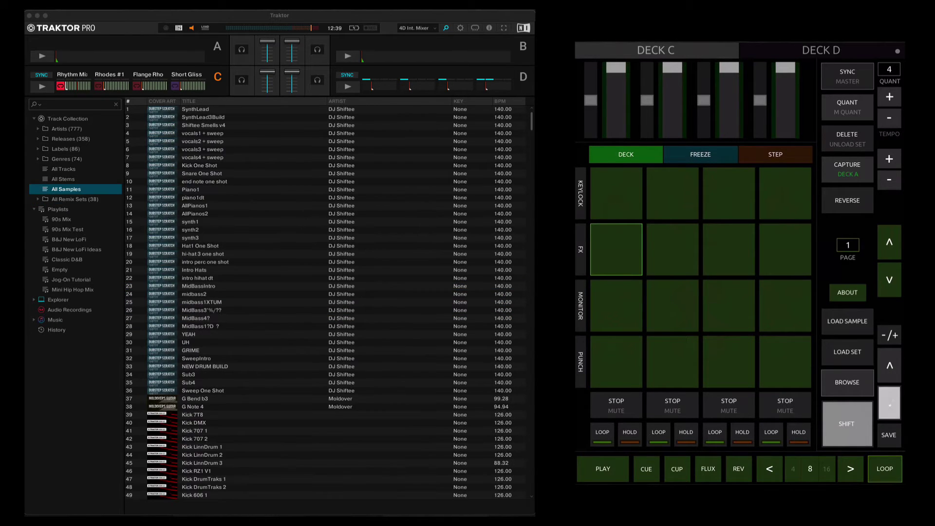
{"action": "left_click", "coordinate": [888, 402]}
{"action": "left_click", "coordinate": [888, 402]}
{"action": "left_click", "coordinate": [888, 402]}
{"action": "left_click", "coordinate": [889, 402]}
{"action": "left_click", "coordinate": [889, 401]}
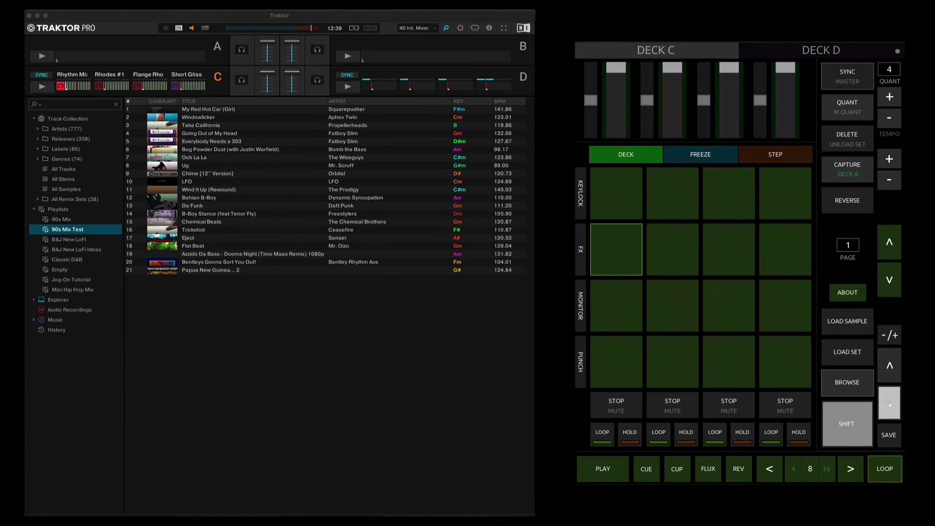
{"action": "left_click", "coordinate": [890, 365]}
{"action": "left_click", "coordinate": [890, 365]}
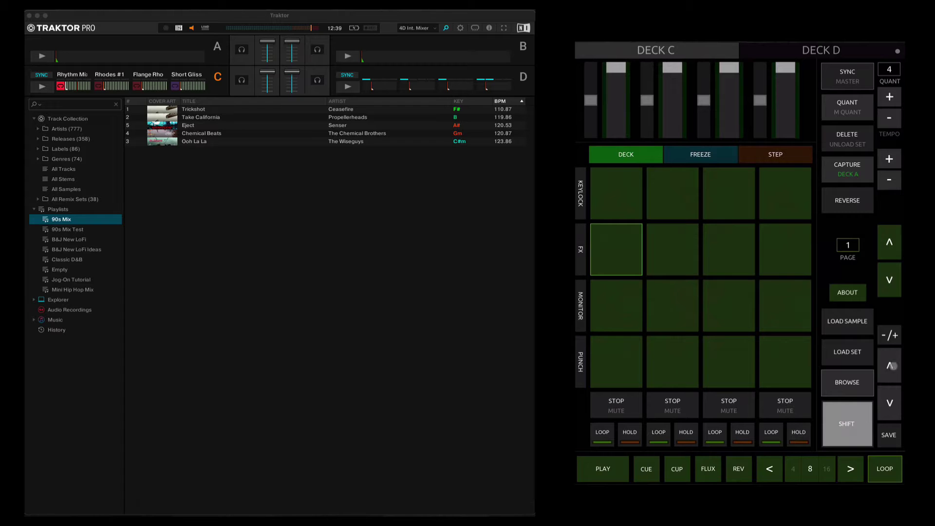
{"action": "left_click", "coordinate": [890, 365]}
{"action": "left_click", "coordinate": [890, 366]}
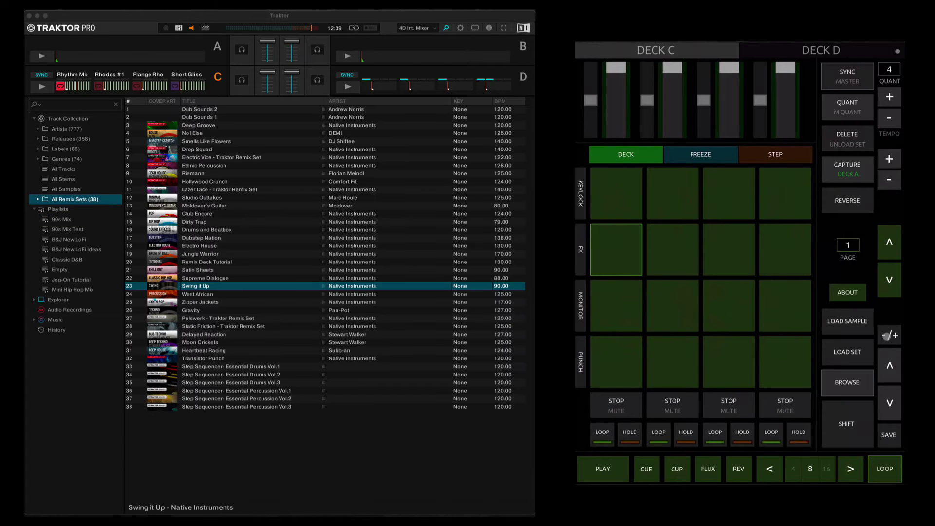
- Expand and collapse the All Remix Sets folder in the browser tree
{"action": "left_click", "coordinate": [889, 335]}
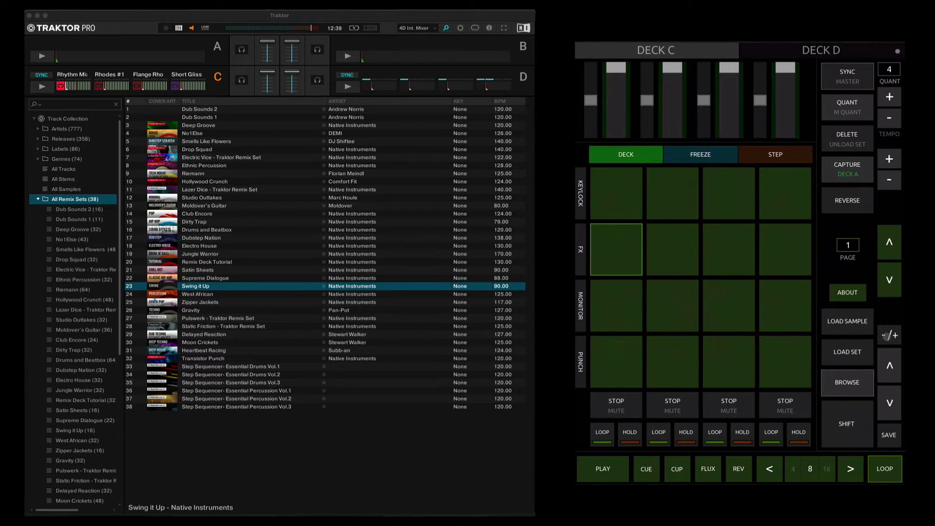
{"action": "left_click", "coordinate": [888, 335]}
{"action": "left_click", "coordinate": [889, 335]}
{"action": "left_click", "coordinate": [889, 335]}
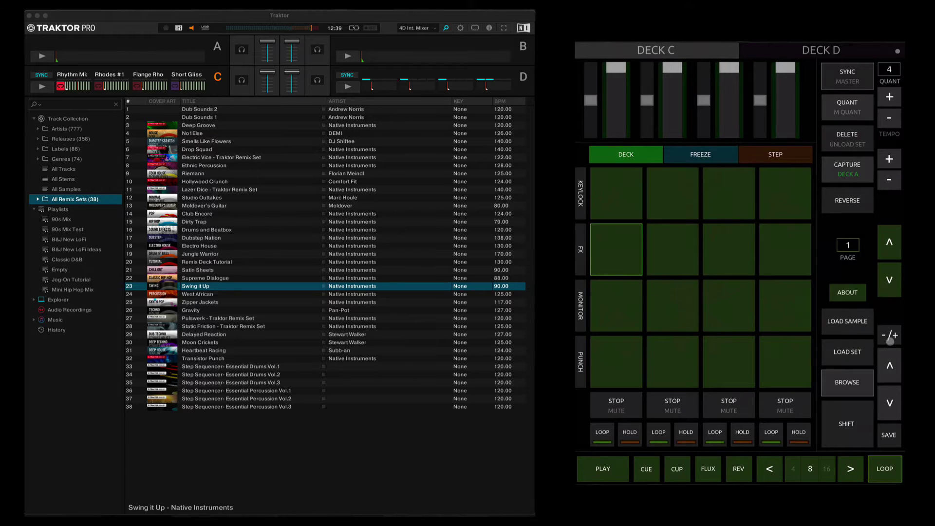
{"action": "left_click", "coordinate": [890, 336]}
{"action": "left_click", "coordinate": [889, 336]}
- Select the Supreme Dialogue remix set in the list and load it into Deck C
{"action": "left_click", "coordinate": [889, 403]}
{"action": "left_click", "coordinate": [890, 403]}
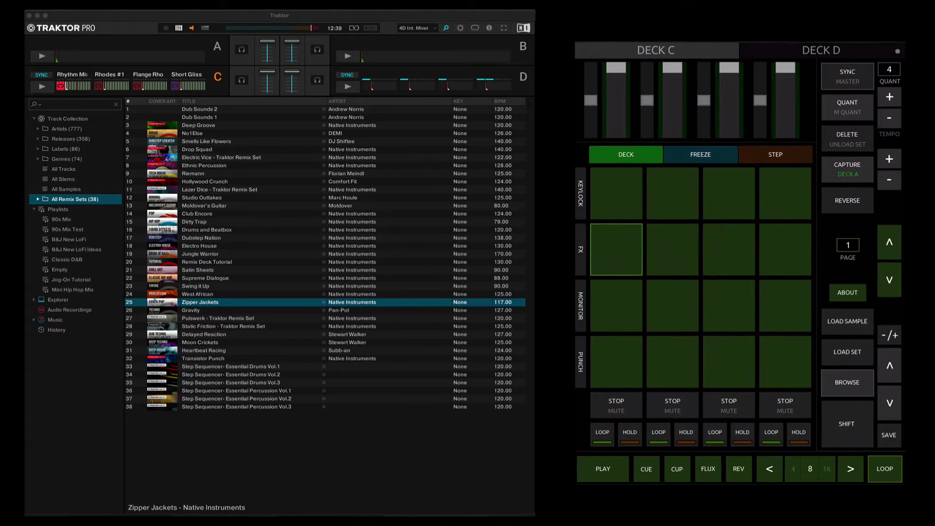
{"action": "left_click", "coordinate": [889, 365]}
{"action": "left_click", "coordinate": [889, 365]}
{"action": "left_click", "coordinate": [889, 366]}
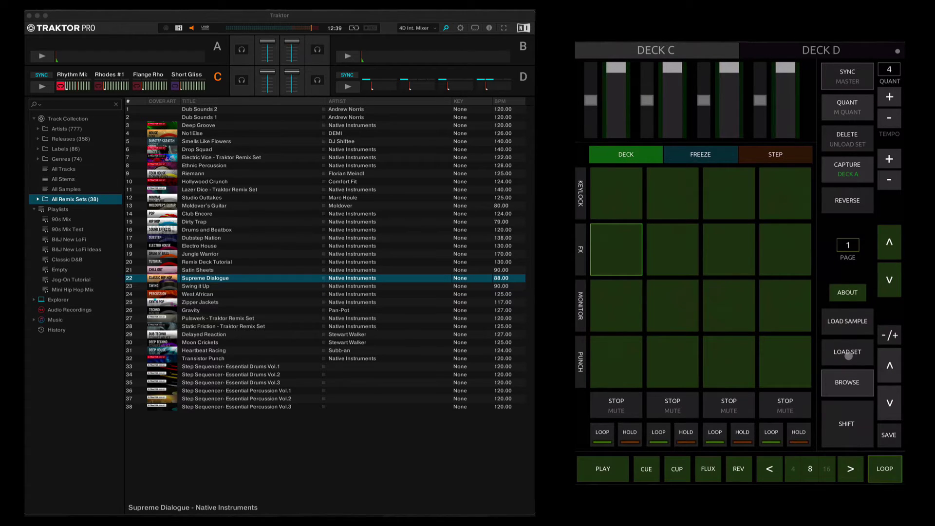
{"action": "left_click", "coordinate": [848, 356]}
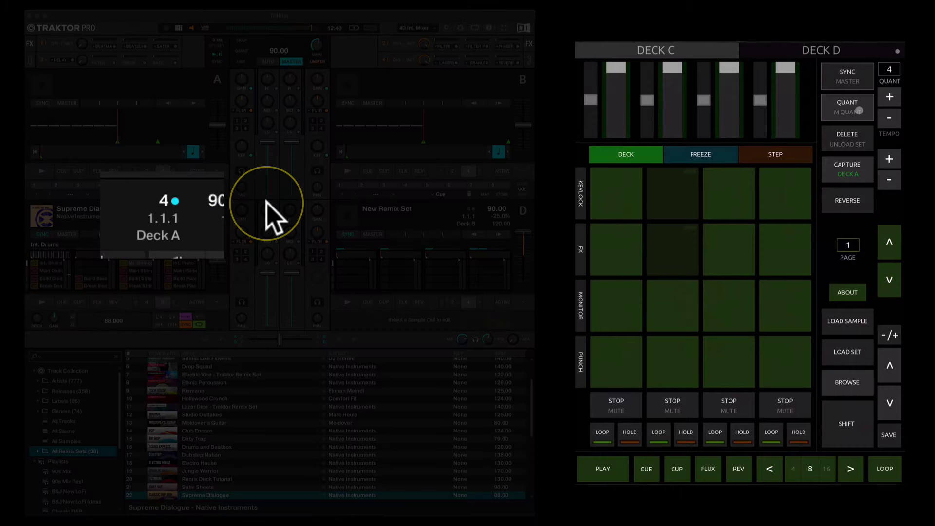
- Toggle Deck C's quantize off and back on, and enable master quantize
{"action": "left_click", "coordinate": [856, 111]}
{"action": "left_click", "coordinate": [856, 111]}
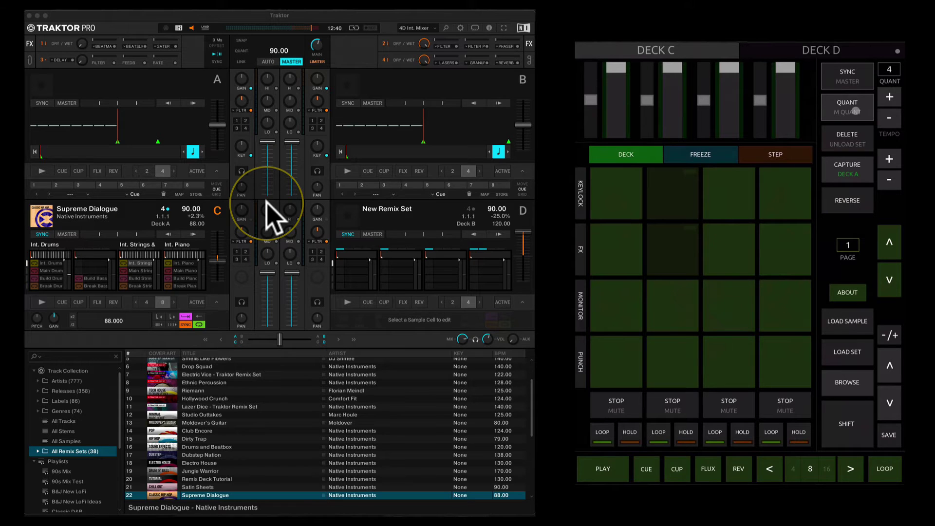
{"action": "left_click", "coordinate": [847, 424]}
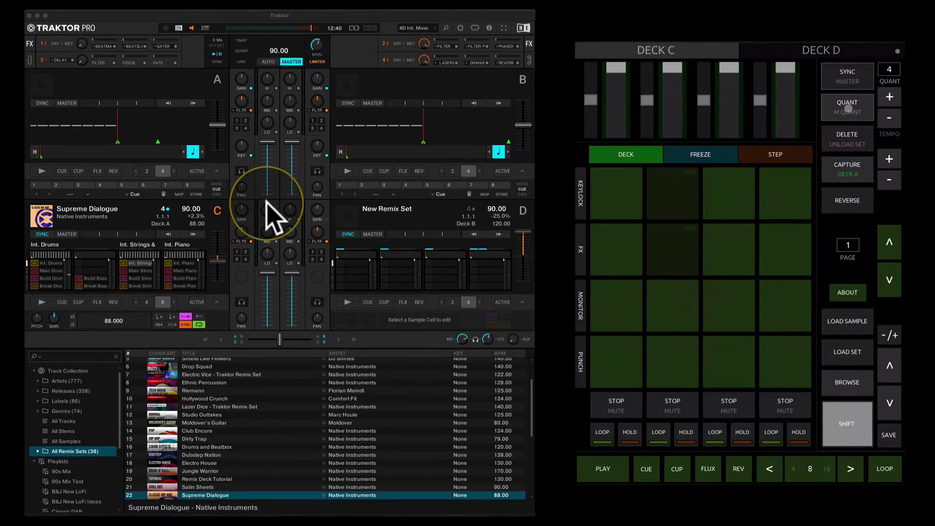
{"action": "left_click", "coordinate": [848, 110]}
{"action": "left_click", "coordinate": [848, 108]}
{"action": "left_click", "coordinate": [847, 424]}
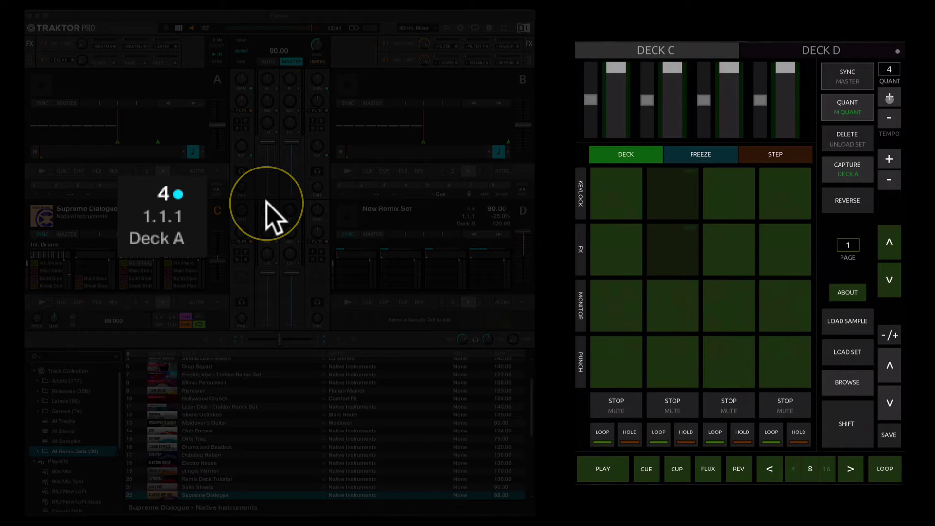
- Raise Deck C's quantize value by two increments and return it to 4
{"action": "left_click", "coordinate": [889, 97]}
{"action": "left_click", "coordinate": [889, 97]}
{"action": "left_click", "coordinate": [889, 118]}
{"action": "left_click", "coordinate": [889, 118]}
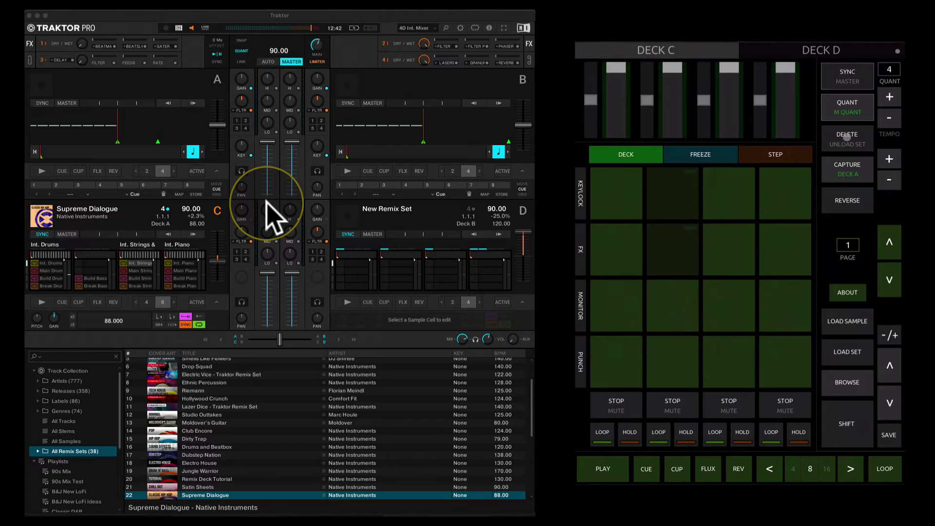
- Delete the Int. Drums and Main Drums samples from Deck C's first column
{"action": "left_click", "coordinate": [847, 138]}
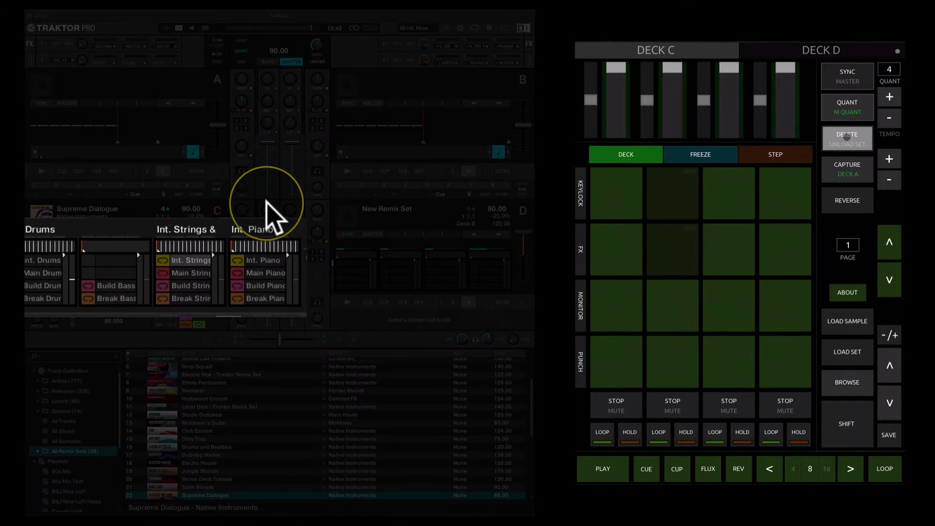
{"action": "left_click", "coordinate": [616, 193]}
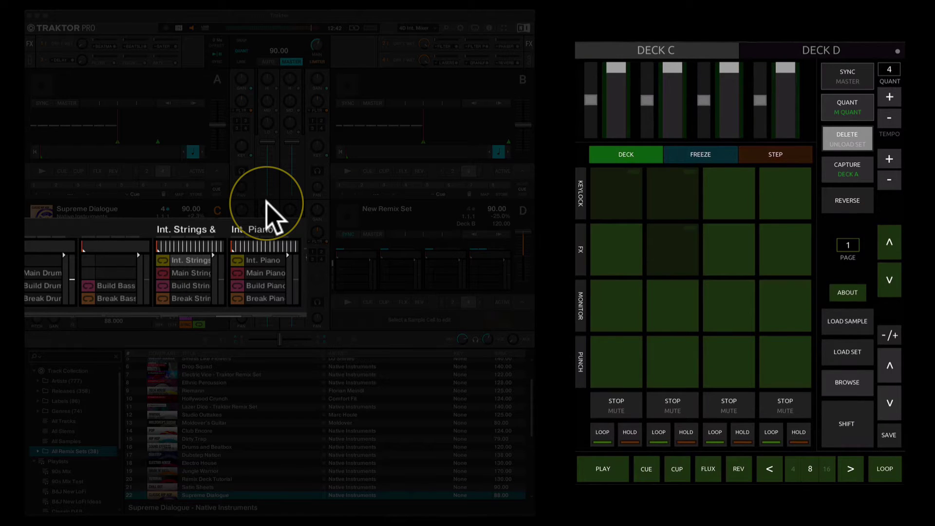
{"action": "left_click", "coordinate": [617, 250]}
{"action": "left_click", "coordinate": [847, 137]}
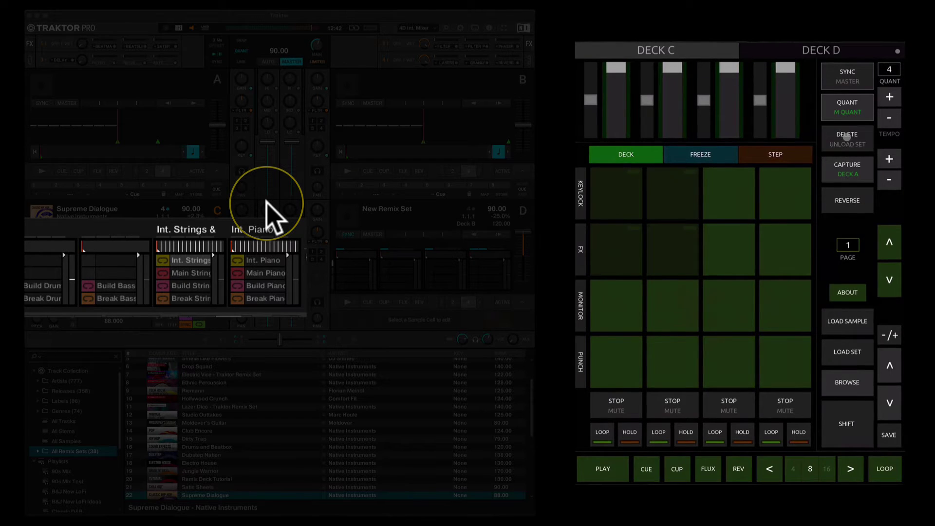
- Unload the entire remix set from Deck C and load Supreme Dialogue again
{"action": "left_click", "coordinate": [847, 423]}
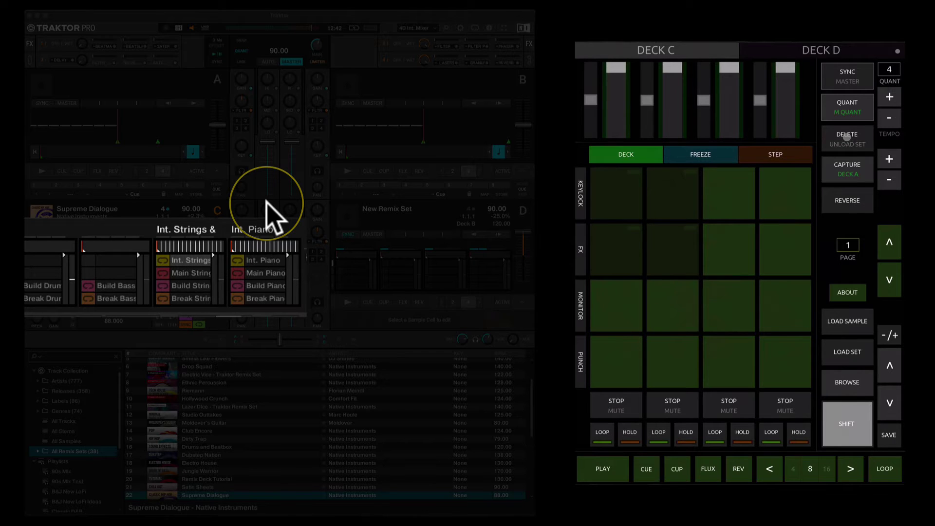
{"action": "left_click", "coordinate": [847, 138]}
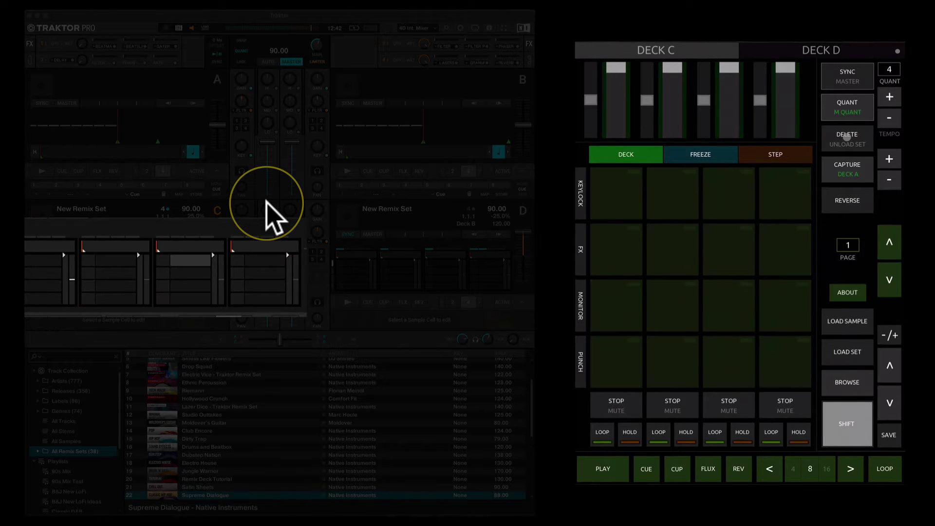
{"action": "left_click", "coordinate": [844, 355]}
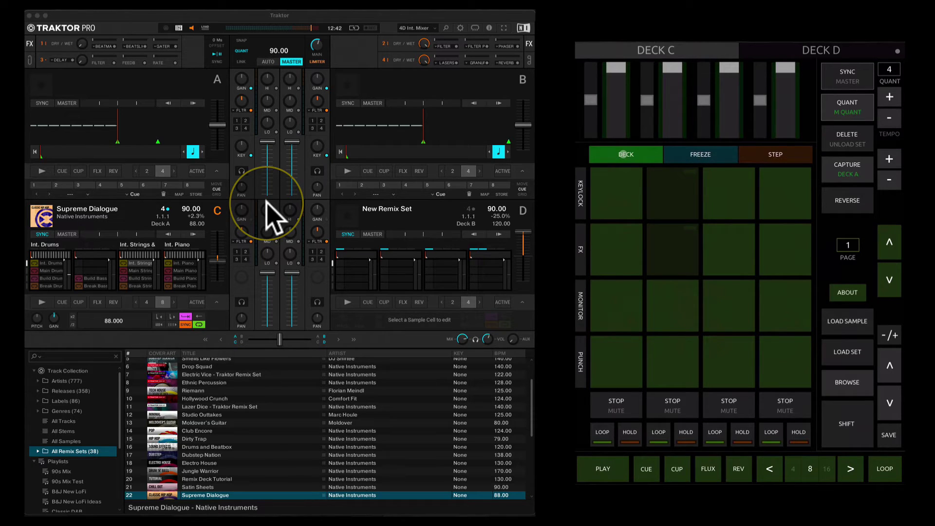
- Display the Freeze pads and the Step sequencer pads for Deck C
{"action": "left_click", "coordinate": [718, 155]}
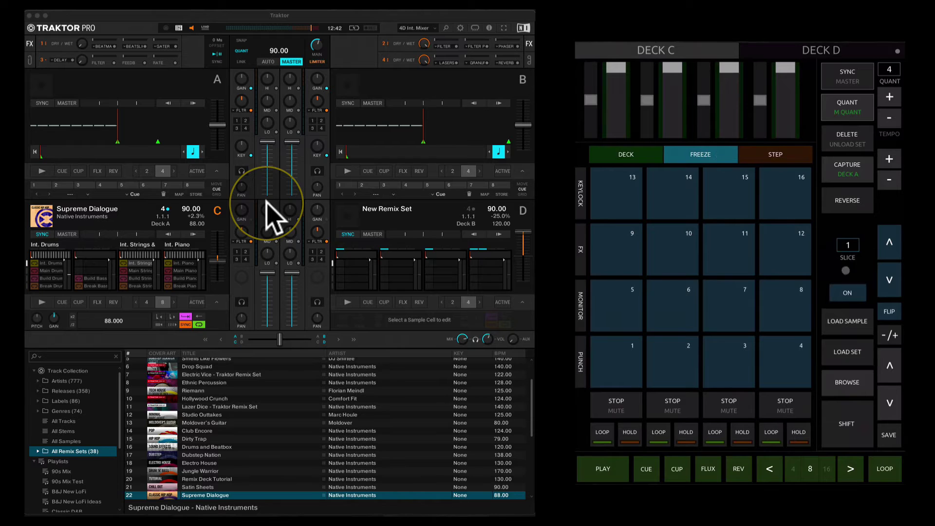
{"action": "left_click", "coordinate": [780, 154]}
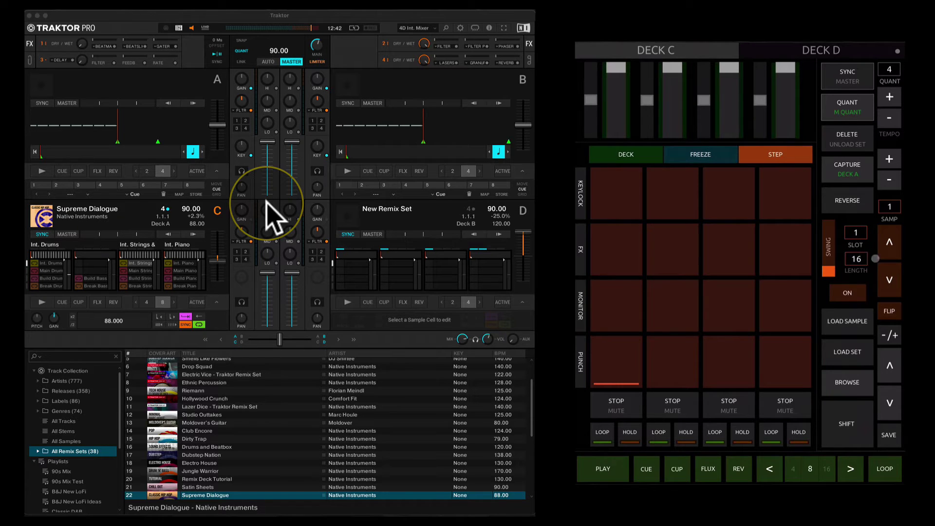
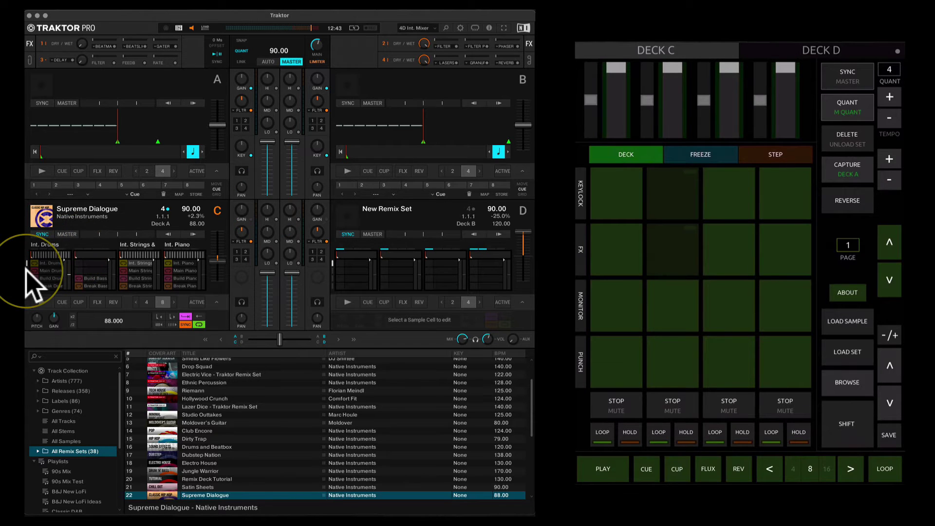
- Show page 2 of Deck C's sample grid and return to page 1
{"action": "left_click", "coordinate": [25, 269]}
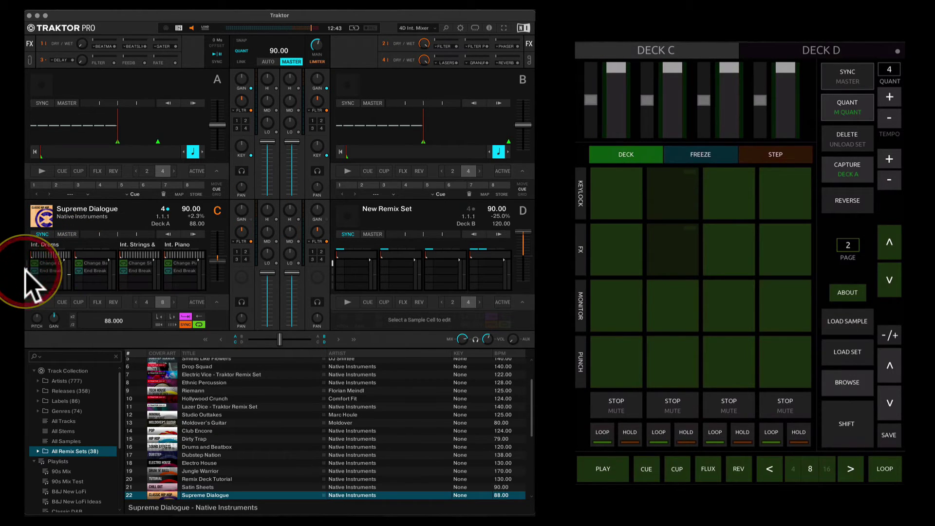
{"action": "left_click", "coordinate": [27, 259]}
{"action": "left_click", "coordinate": [27, 263]}
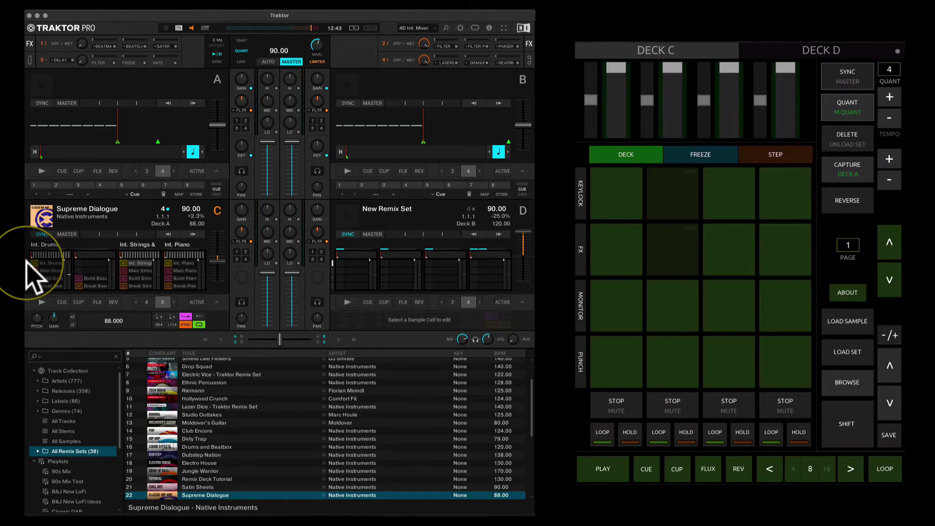
- Switch back and forth through pages 3 and 2 of Deck C's sample grid, ending on page 1
{"action": "left_click", "coordinate": [28, 267]}
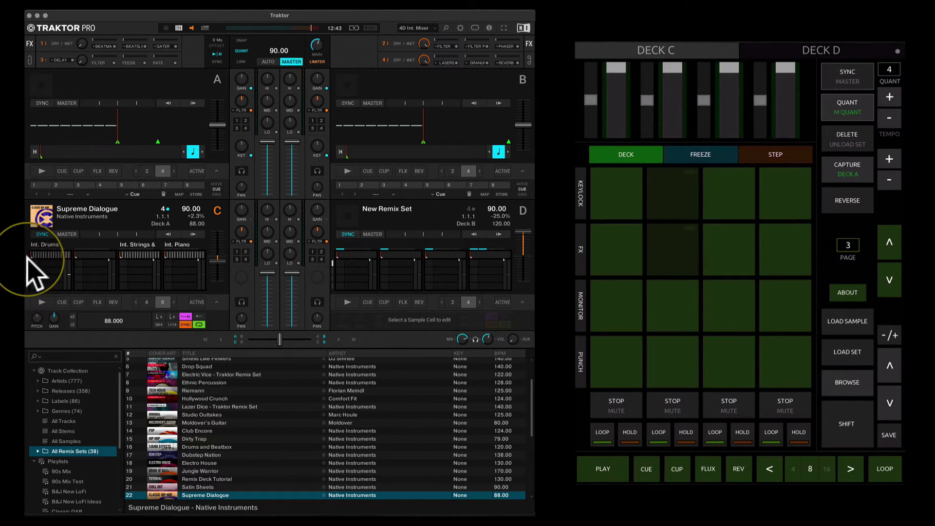
{"action": "left_click", "coordinate": [27, 261]}
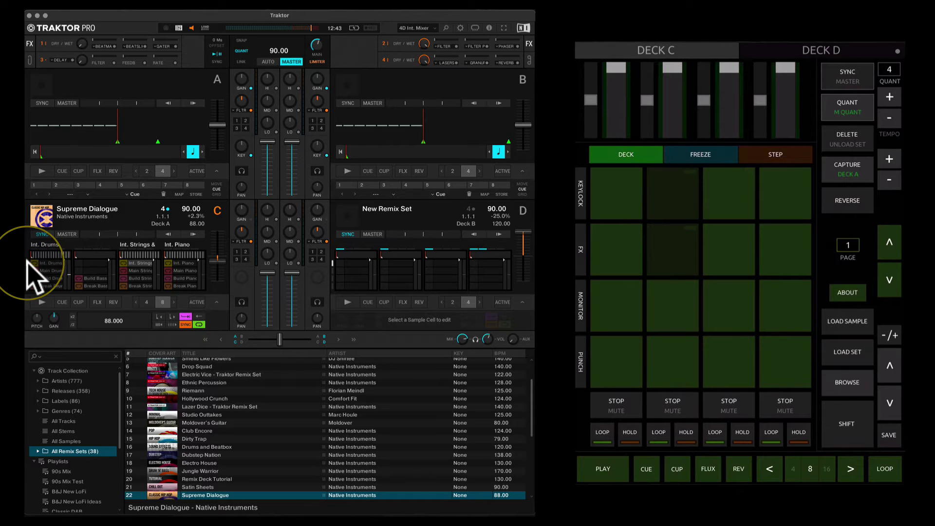
{"action": "left_click", "coordinate": [27, 261]}
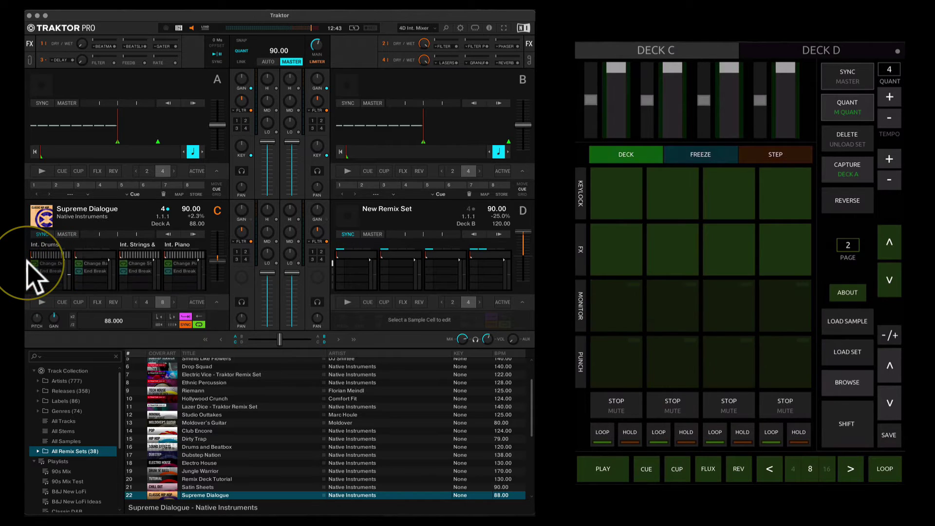
{"action": "left_click", "coordinate": [28, 262]}
{"action": "scroll", "coordinate": [27, 260], "scroll_direction": "up", "scroll_amount": 1}
{"action": "scroll", "coordinate": [27, 263], "scroll_direction": "up", "scroll_amount": 1}
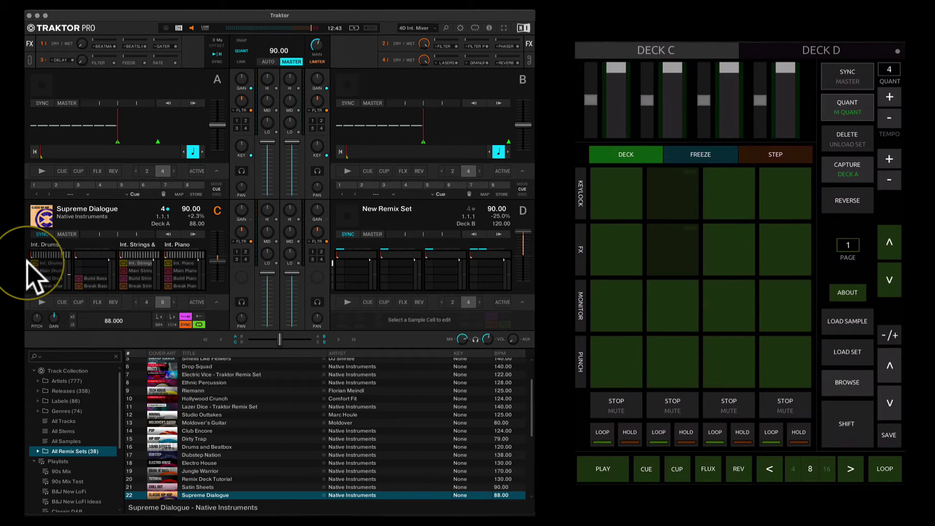
{"action": "scroll", "coordinate": [27, 261], "scroll_direction": "down", "scroll_amount": 1}
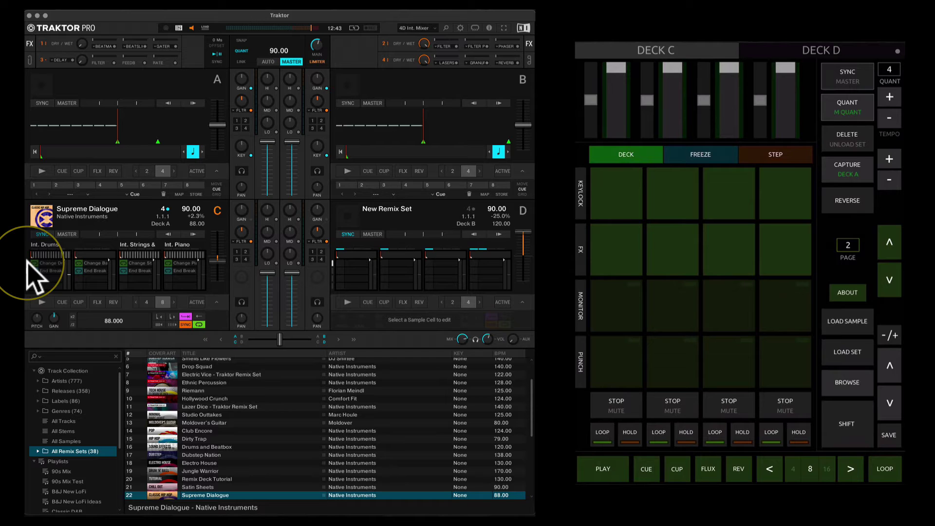
{"action": "scroll", "coordinate": [34, 278], "scroll_direction": "up", "scroll_amount": 1}
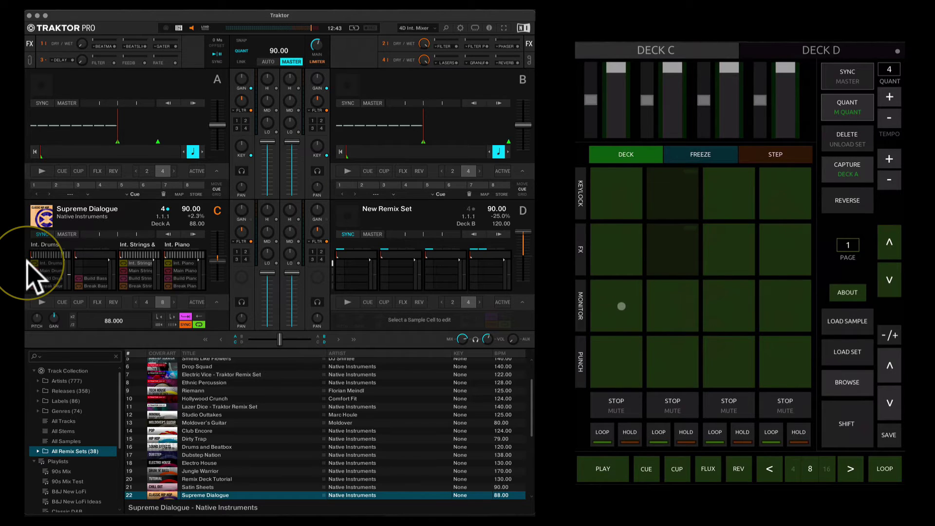
- Trigger Deck C's Build Drums sample, stop its slot, trigger the sample again and halt the deck's playback
{"action": "left_click", "coordinate": [620, 305]}
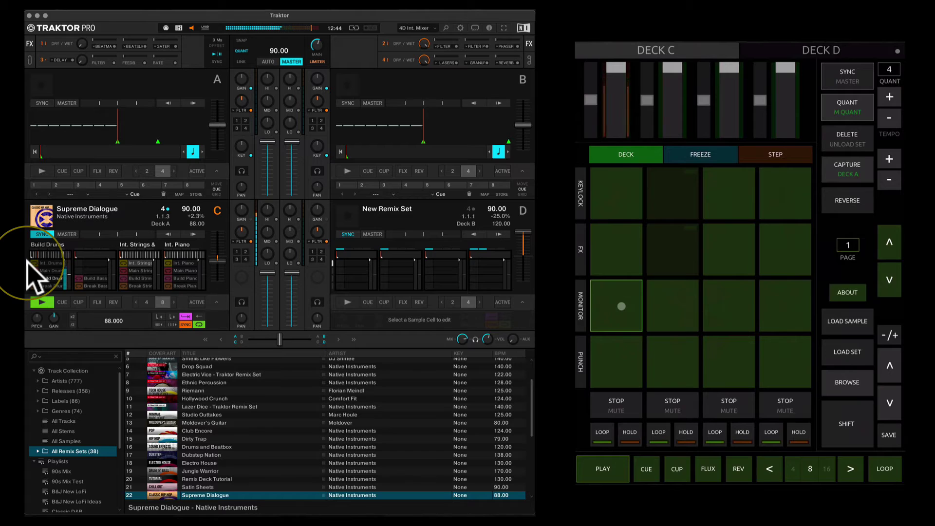
{"action": "left_click", "coordinate": [615, 404]}
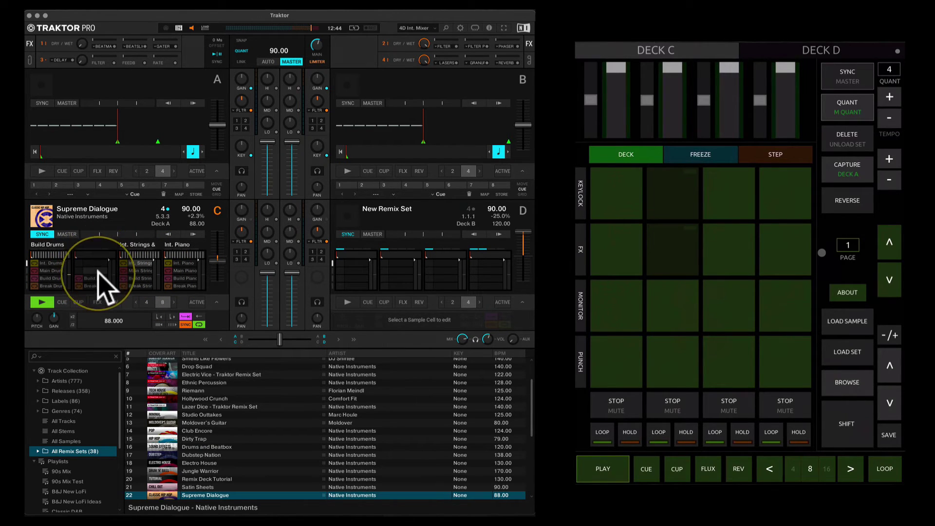
{"action": "mouse_move", "coordinate": [102, 242]}
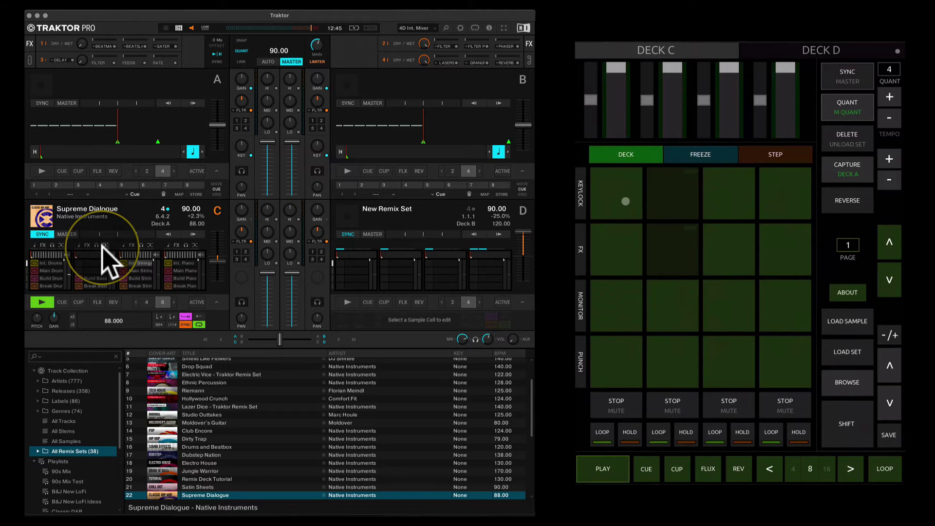
{"action": "left_click", "coordinate": [623, 311]}
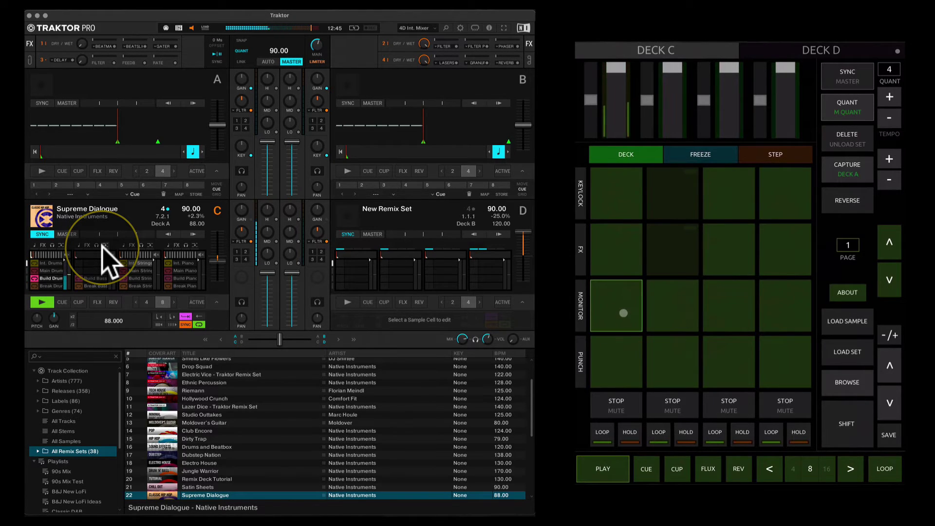
{"action": "left_click", "coordinate": [603, 469]}
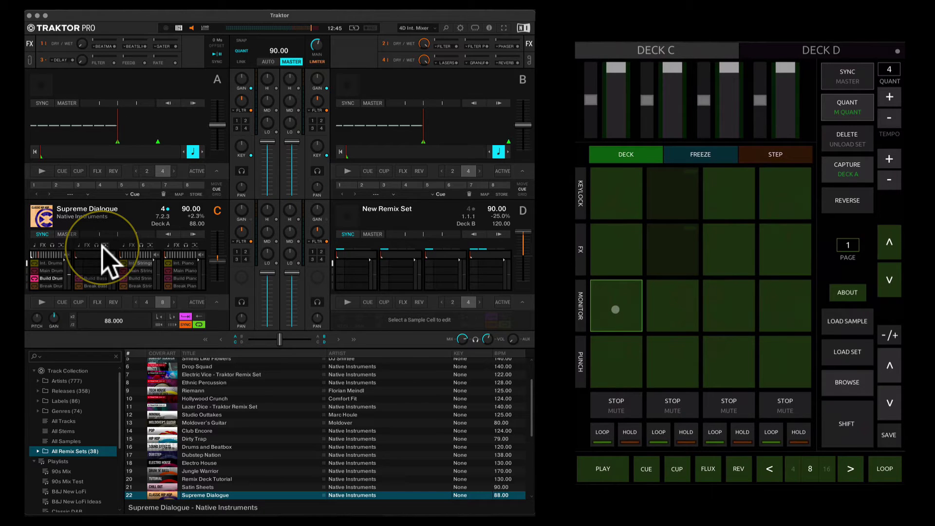
- Restart Deck C, toggle the Loop and Hold modes of its first sample slot, and stop the deck
{"action": "left_click", "coordinate": [603, 468]}
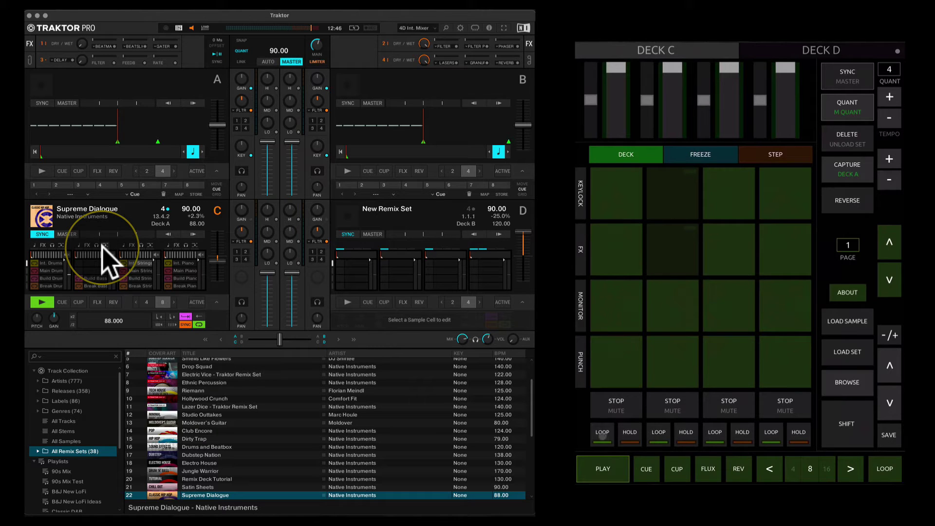
{"action": "left_click", "coordinate": [603, 433]}
{"action": "left_click", "coordinate": [631, 433]}
{"action": "left_click", "coordinate": [632, 433]}
{"action": "left_click", "coordinate": [602, 468]}
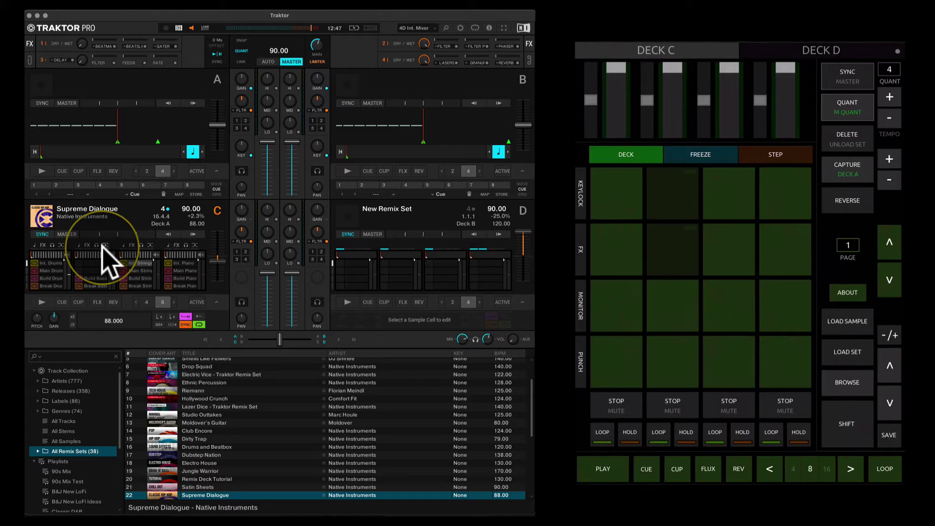
- Enable Keylock for Deck C's four sample slots and try the slots' other shifted pad functions
{"action": "left_click", "coordinate": [847, 423]}
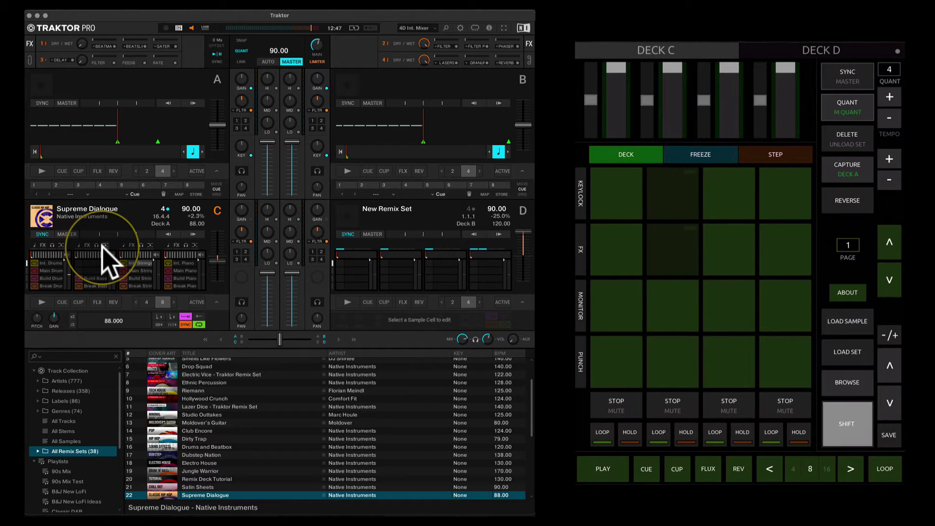
{"action": "mouse_move", "coordinate": [618, 201]}
{"action": "left_mouse_down"}
{"action": "mouse_move", "coordinate": [782, 192]}
{"action": "mouse_move", "coordinate": [717, 174]}
{"action": "mouse_move", "coordinate": [628, 174]}
{"action": "mouse_move", "coordinate": [701, 175]}
{"action": "mouse_move", "coordinate": [579, 197]}
{"action": "mouse_move", "coordinate": [583, 181]}
{"action": "mouse_move", "coordinate": [579, 200]}
{"action": "mouse_move", "coordinate": [684, 189]}
{"action": "mouse_move", "coordinate": [783, 211]}
{"action": "mouse_move", "coordinate": [625, 193]}
{"action": "mouse_move", "coordinate": [782, 194]}
{"action": "mouse_move", "coordinate": [697, 217]}
{"action": "mouse_move", "coordinate": [632, 254]}
{"action": "mouse_move", "coordinate": [605, 251]}
{"action": "mouse_move", "coordinate": [792, 248]}
{"action": "left_mouse_up"}
{"action": "mouse_move", "coordinate": [626, 309]}
{"action": "left_mouse_down"}
{"action": "mouse_move", "coordinate": [618, 309]}
{"action": "mouse_move", "coordinate": [732, 309]}
{"action": "mouse_move", "coordinate": [695, 306]}
{"action": "mouse_move", "coordinate": [730, 305]}
{"action": "mouse_move", "coordinate": [611, 364]}
{"action": "mouse_move", "coordinate": [787, 363]}
{"action": "mouse_move", "coordinate": [622, 359]}
{"action": "mouse_move", "coordinate": [785, 361]}
{"action": "mouse_move", "coordinate": [732, 290]}
{"action": "mouse_move", "coordinate": [629, 244]}
{"action": "mouse_move", "coordinate": [783, 245]}
{"action": "mouse_move", "coordinate": [633, 187]}
{"action": "mouse_move", "coordinate": [790, 182]}
{"action": "mouse_move", "coordinate": [622, 188]}
{"action": "mouse_move", "coordinate": [618, 307]}
{"action": "mouse_move", "coordinate": [699, 238]}
{"action": "mouse_move", "coordinate": [727, 247]}
{"action": "left_mouse_up"}
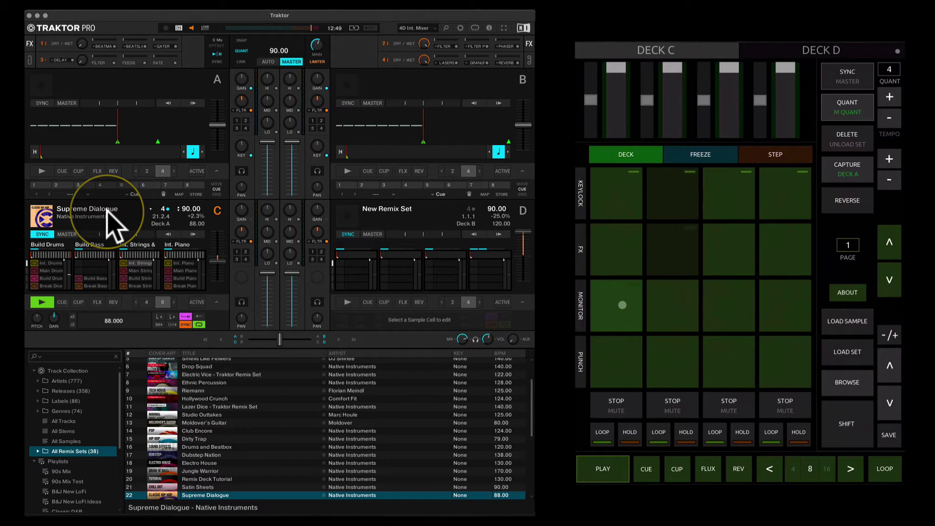
- Trigger the Build Drums, Build Bass, Build Strings and Build Piano samples across Deck C's four columns
{"action": "left_click", "coordinate": [622, 305]}
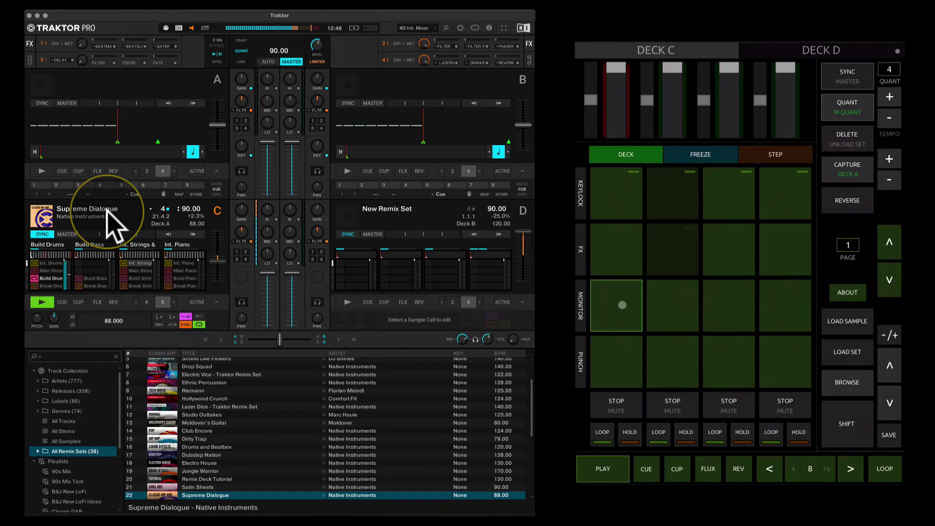
{"action": "left_click", "coordinate": [680, 302]}
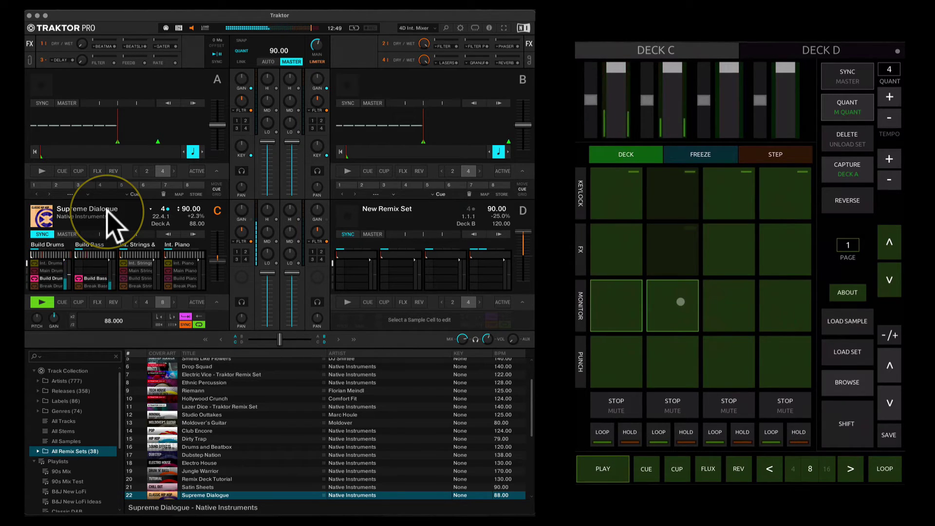
{"action": "left_click", "coordinate": [722, 307]}
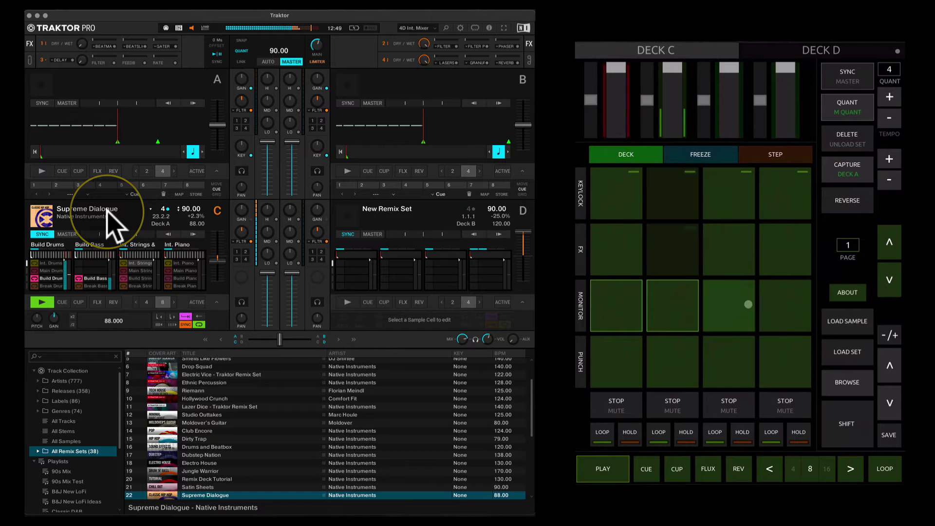
{"action": "left_click", "coordinate": [796, 303]}
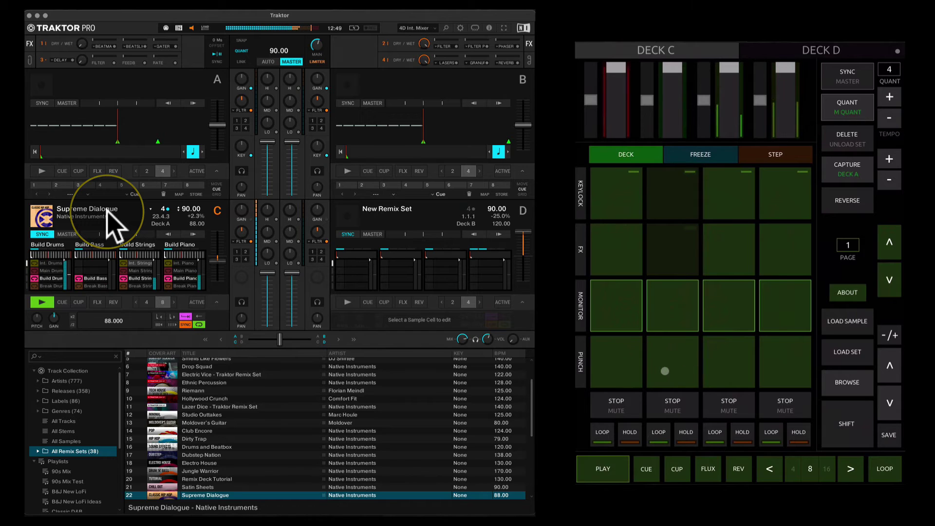
- Switch all four Deck C columns to the Break samples in the grid's fourth row
{"action": "left_click", "coordinate": [626, 369]}
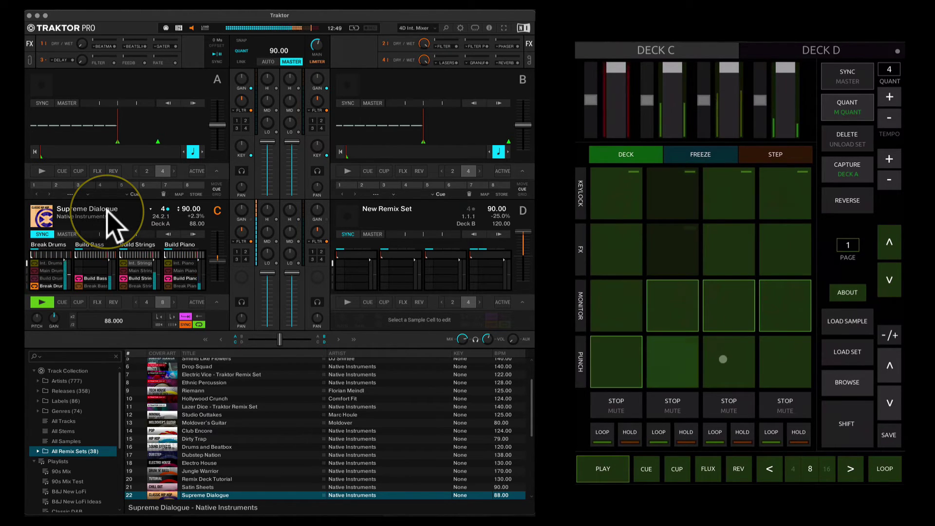
{"action": "left_click", "coordinate": [723, 359]}
{"action": "left_click", "coordinate": [779, 356]}
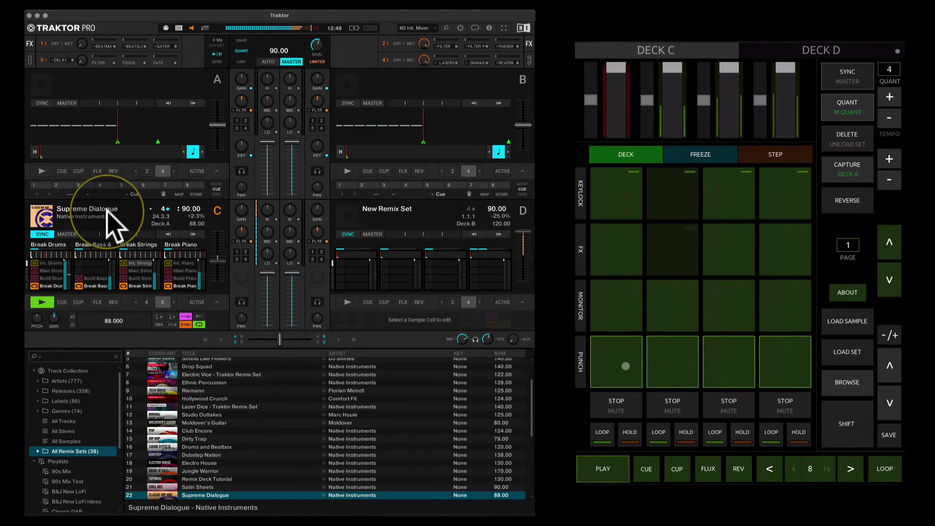
- Show page 2 of Deck C's sample grid and trigger the End Break samples in all four columns
{"action": "left_click", "coordinate": [889, 279]}
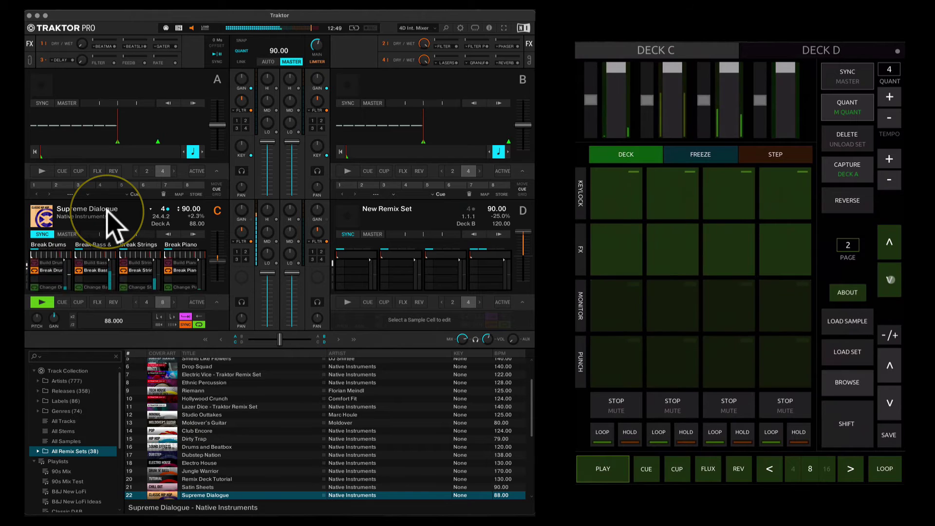
{"action": "left_click", "coordinate": [689, 252]}
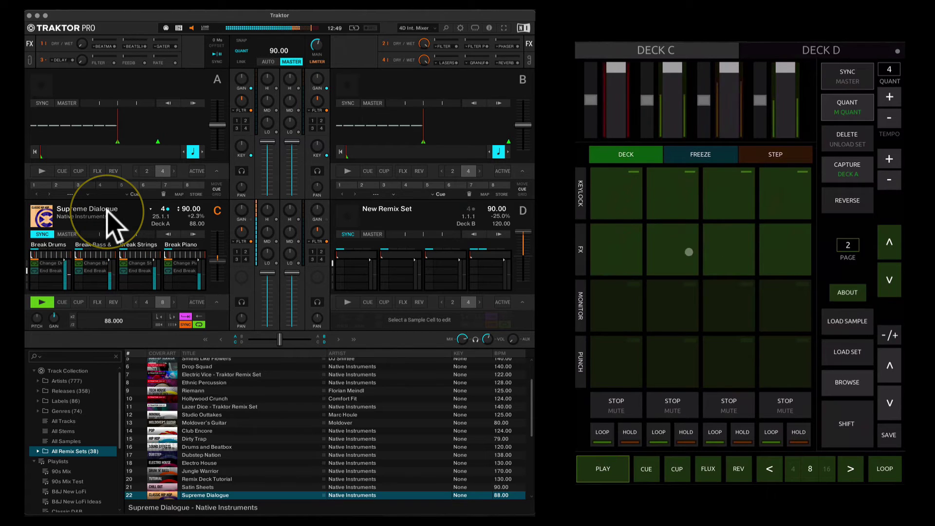
{"action": "left_click", "coordinate": [618, 246]}
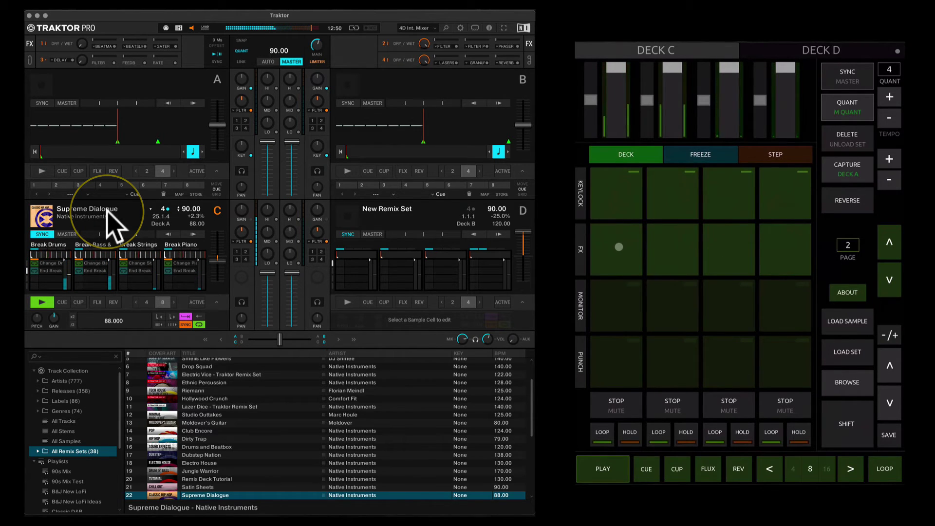
{"action": "left_click", "coordinate": [651, 246]}
{"action": "left_click", "coordinate": [720, 246]}
{"action": "left_click", "coordinate": [779, 240]}
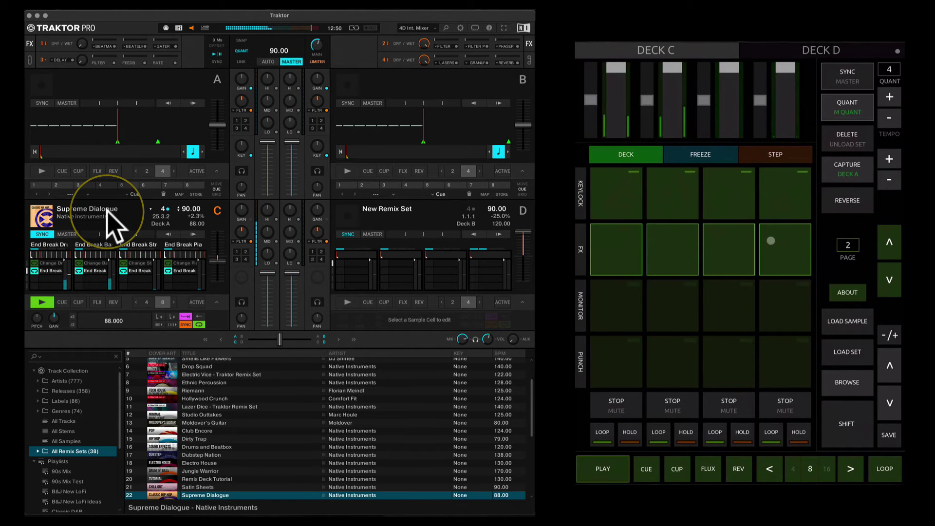
- Return to page 1 of Deck C's grid, trigger the four Build samples again, and stop the deck
{"action": "left_click", "coordinate": [889, 242]}
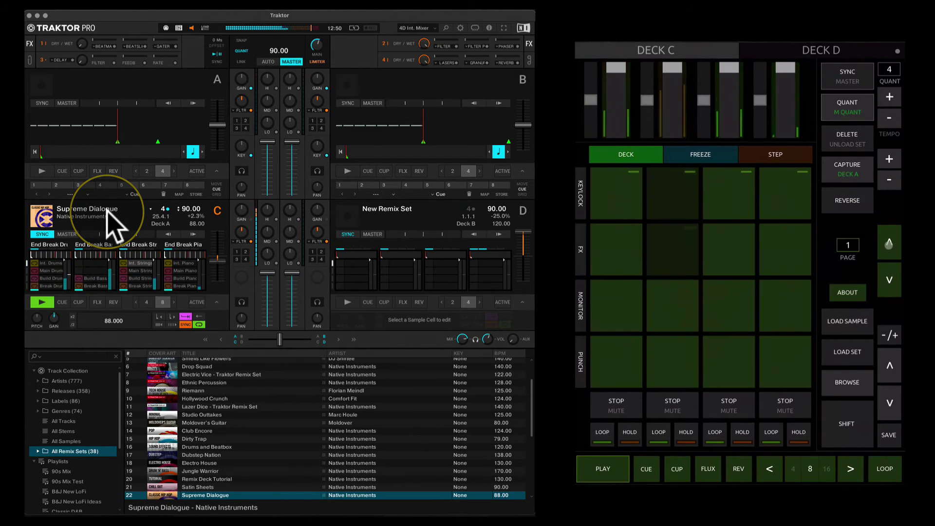
{"action": "left_click", "coordinate": [788, 281]}
{"action": "left_click", "coordinate": [678, 307]}
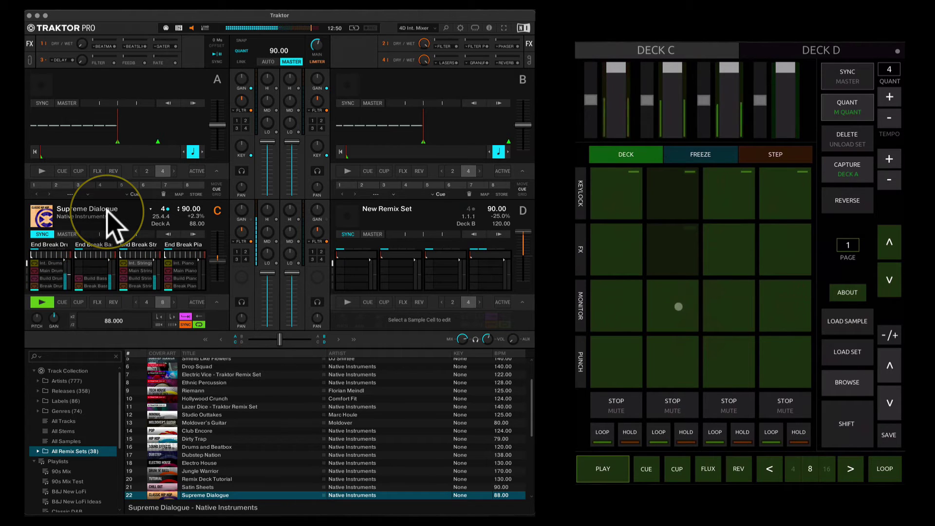
{"action": "left_click", "coordinate": [632, 309]}
{"action": "left_click", "coordinate": [617, 312]}
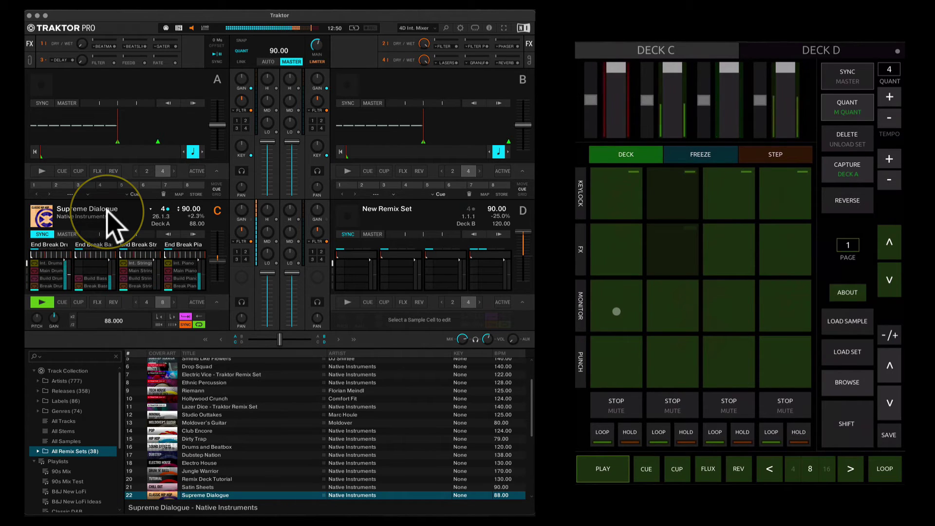
{"action": "left_click", "coordinate": [656, 308]}
{"action": "left_click", "coordinate": [724, 298]}
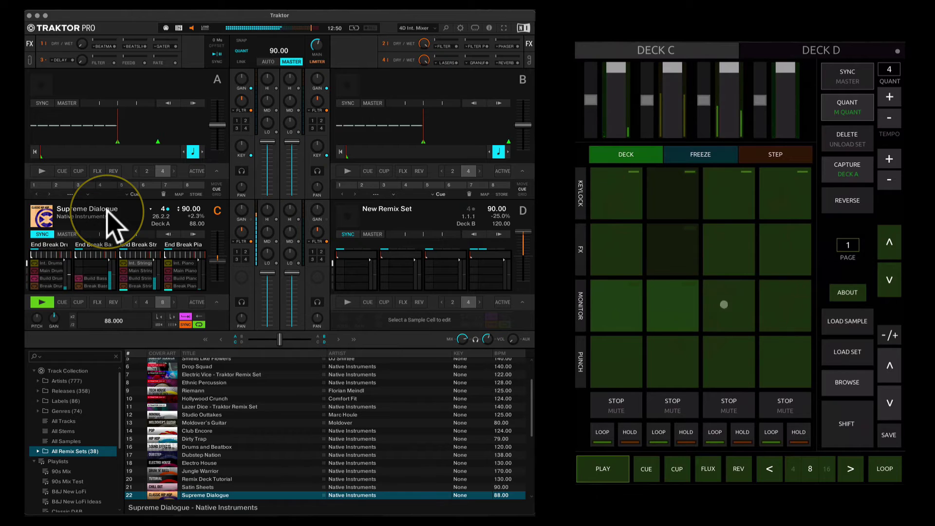
{"action": "left_click", "coordinate": [768, 302]}
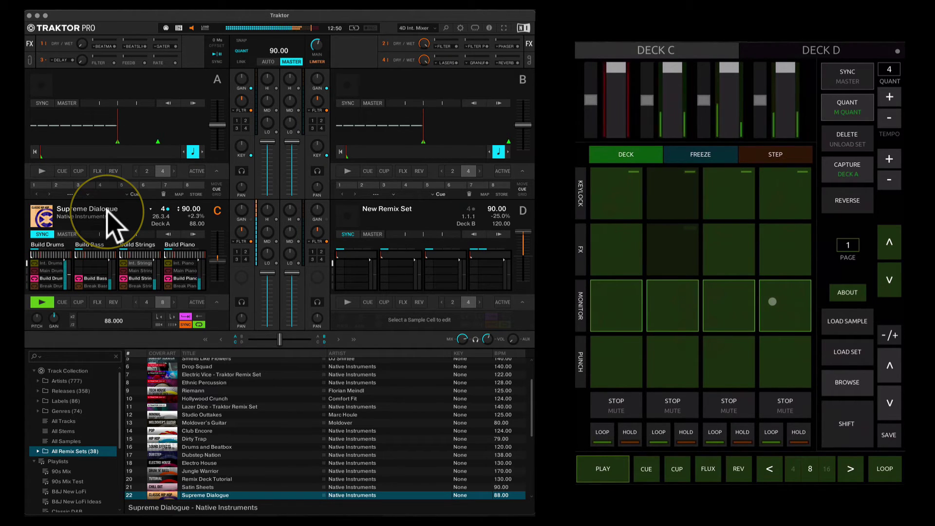
{"action": "left_click", "coordinate": [622, 420]}
{"action": "left_click", "coordinate": [602, 469]}
- Load It's Not About The Bunny from the Jog-On Tutorial playlist into Deck A
{"action": "left_click", "coordinate": [860, 170]}
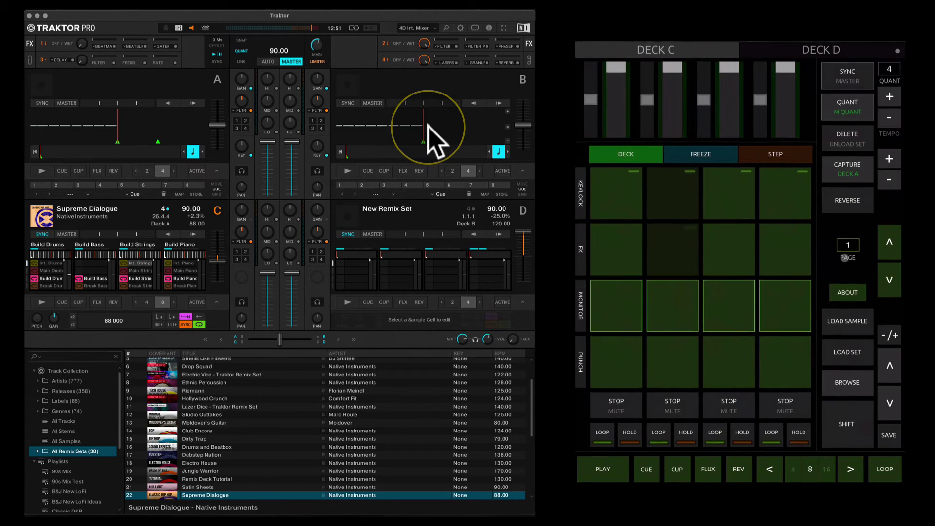
{"action": "left_click_drag", "start_coordinate": [201, 371], "coordinate": [135, 113]}
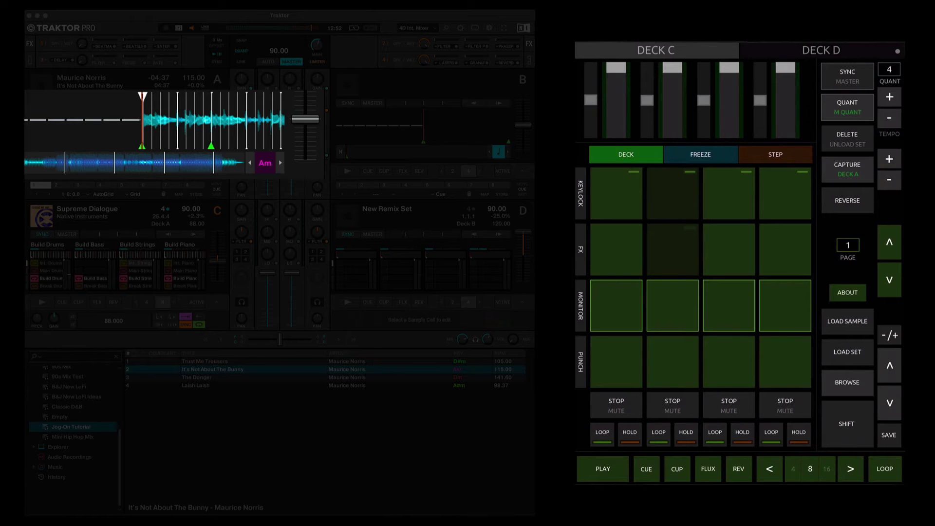
{"action": "left_click", "coordinate": [889, 179]}
{"action": "left_click", "coordinate": [889, 180]}
{"action": "left_click", "coordinate": [889, 159]}
{"action": "left_click", "coordinate": [889, 180]}
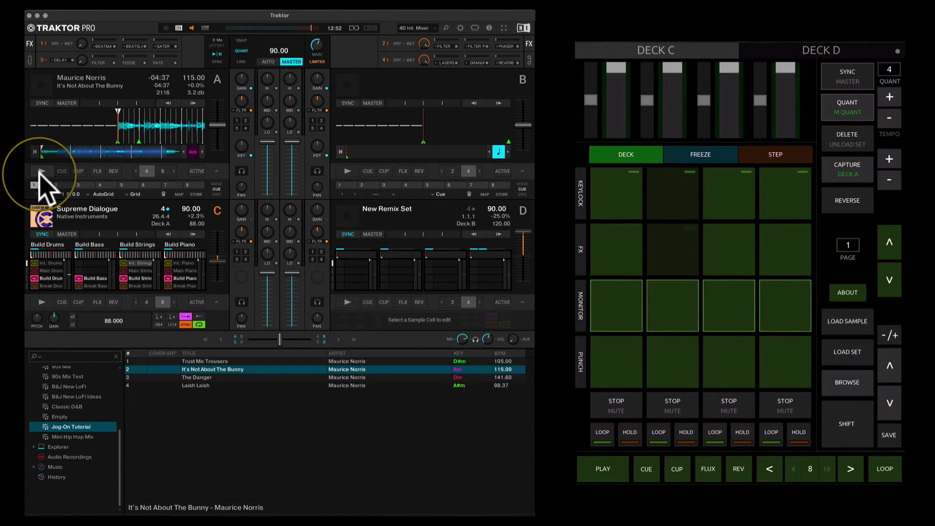
- Capture Deck A's track into the empty first-row cell of Deck C's second column
{"action": "left_click", "coordinate": [847, 169]}
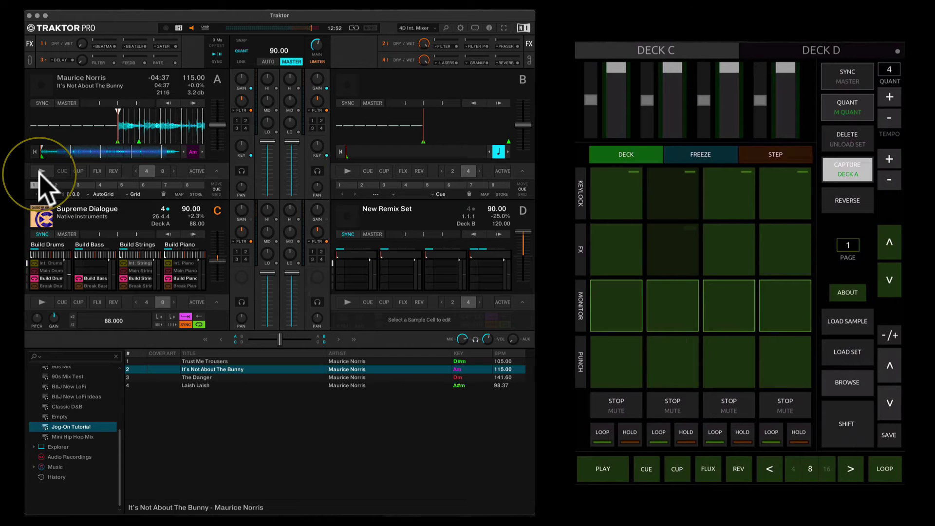
{"action": "left_click", "coordinate": [671, 193]}
{"action": "left_click", "coordinate": [847, 169]}
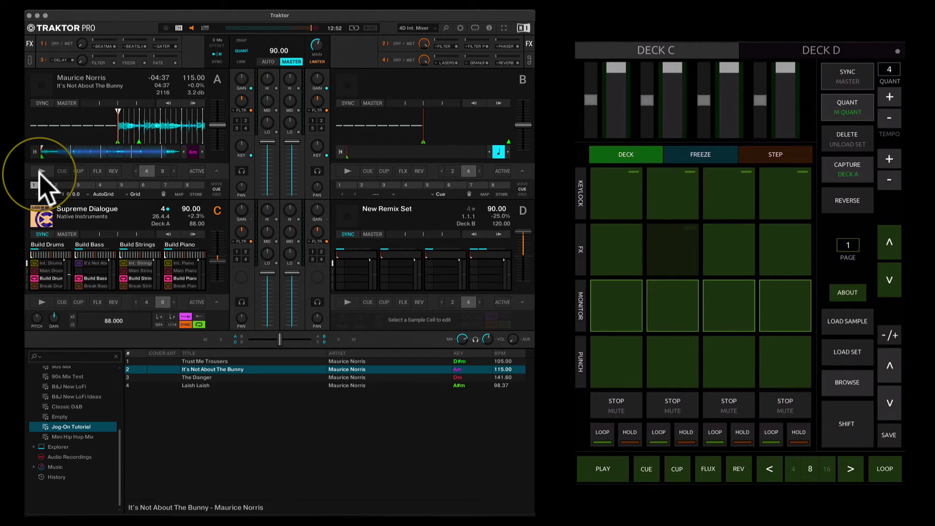
- Stop Deck C's second and third slots and trigger the captured It's Not About The Bunny sample in the second column
{"action": "left_click", "coordinate": [672, 405]}
{"action": "left_click", "coordinate": [728, 405]}
{"action": "left_click", "coordinate": [672, 193]}
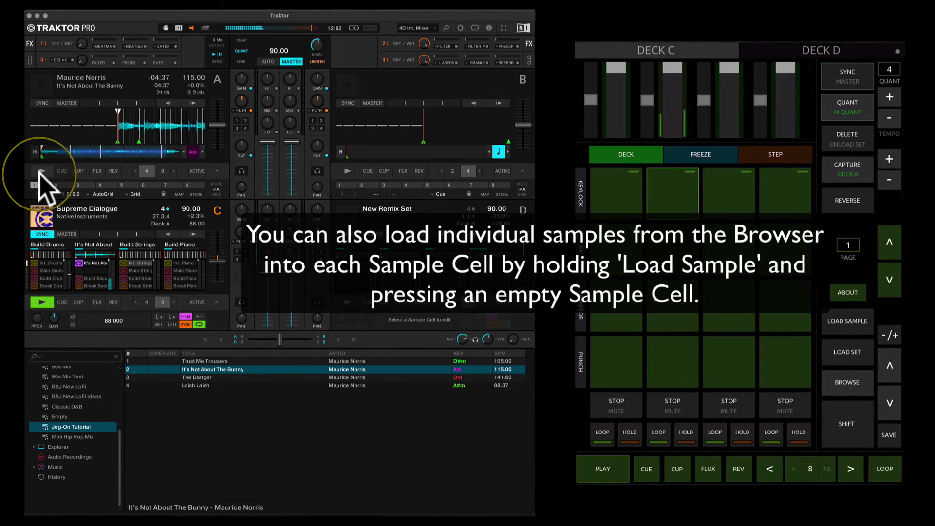
{"action": "left_click", "coordinate": [687, 199]}
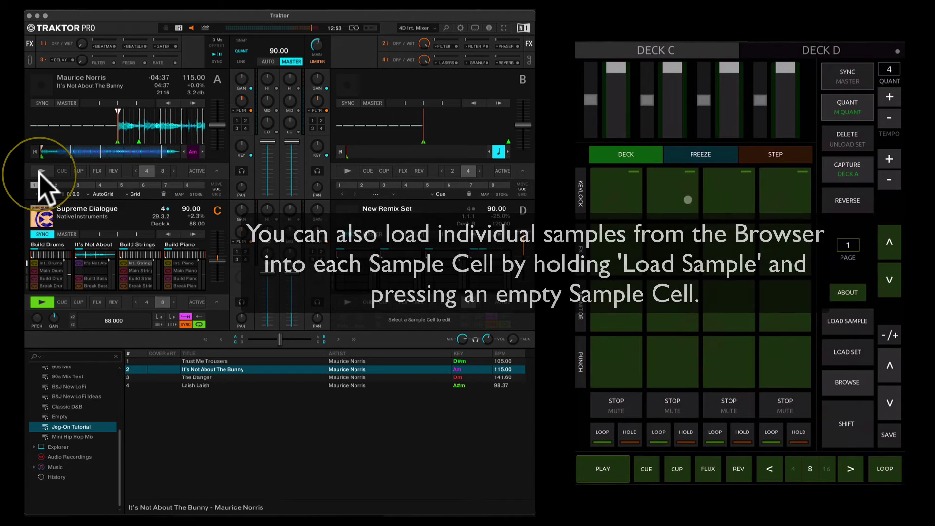
- Switch the pads to Freeze mode, cycle the slice selector to 1, and toggle the flipped pad numbering on and back off
{"action": "left_click", "coordinate": [697, 160]}
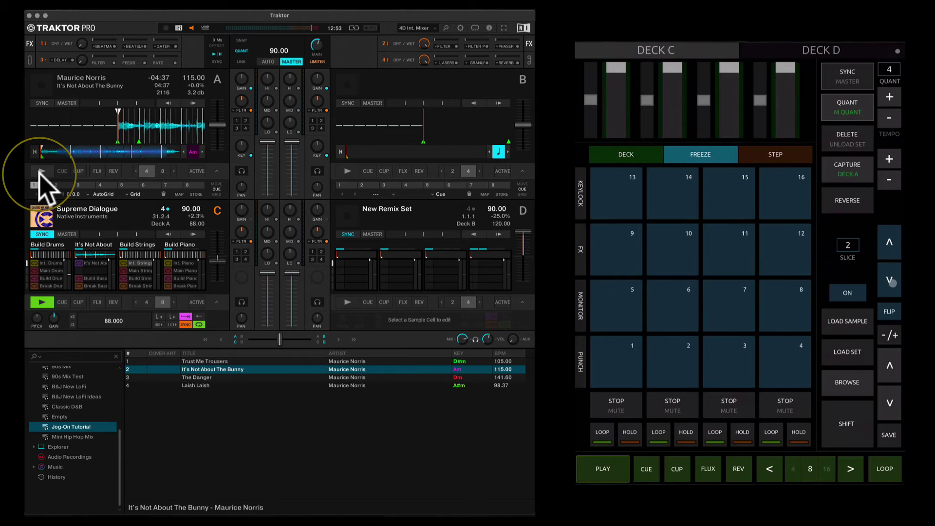
{"action": "left_click", "coordinate": [889, 282]}
{"action": "left_click", "coordinate": [892, 293]}
{"action": "left_click", "coordinate": [890, 243]}
{"action": "left_click", "coordinate": [890, 242]}
{"action": "left_click", "coordinate": [890, 242]}
{"action": "left_click", "coordinate": [890, 281]}
{"action": "left_click", "coordinate": [895, 312]}
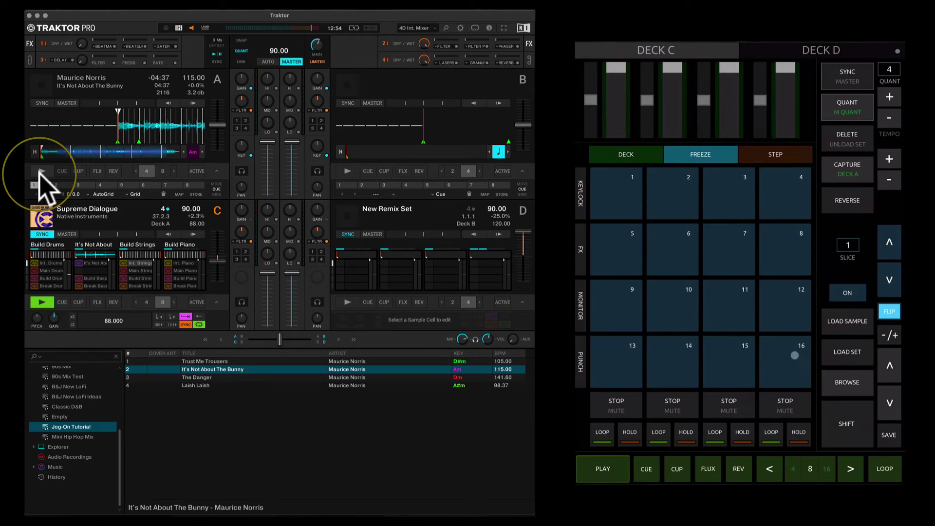
{"action": "left_click", "coordinate": [889, 312]}
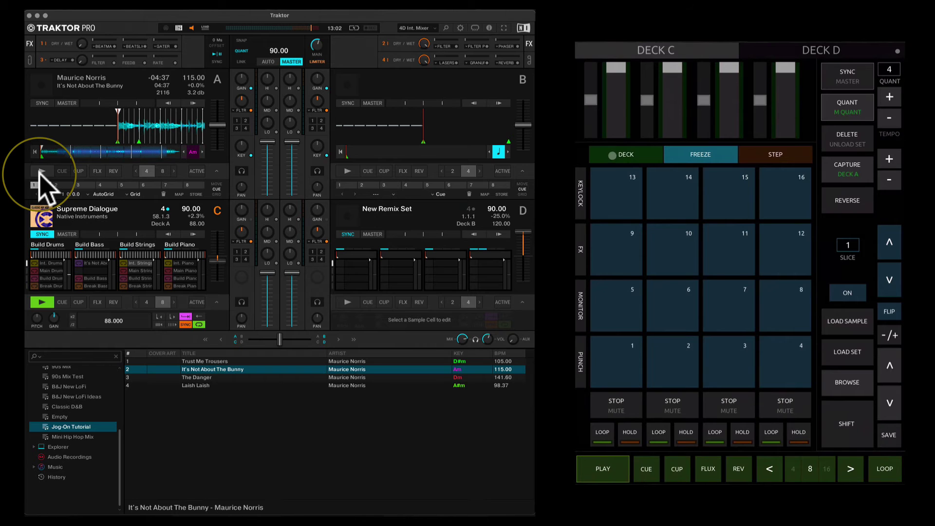
- Trigger the Build Drums sample from the Deck mode pads and return the pads to Freeze mode
{"action": "left_click", "coordinate": [612, 156]}
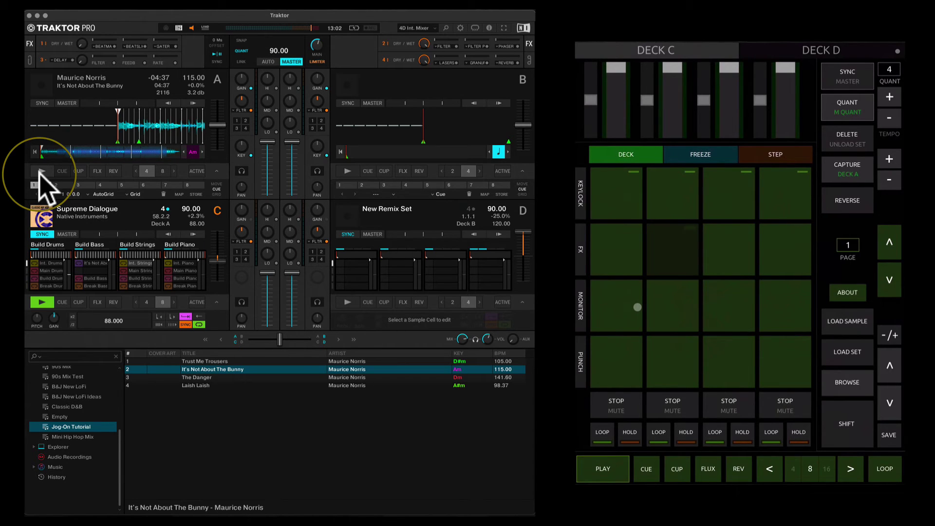
{"action": "left_click", "coordinate": [615, 308]}
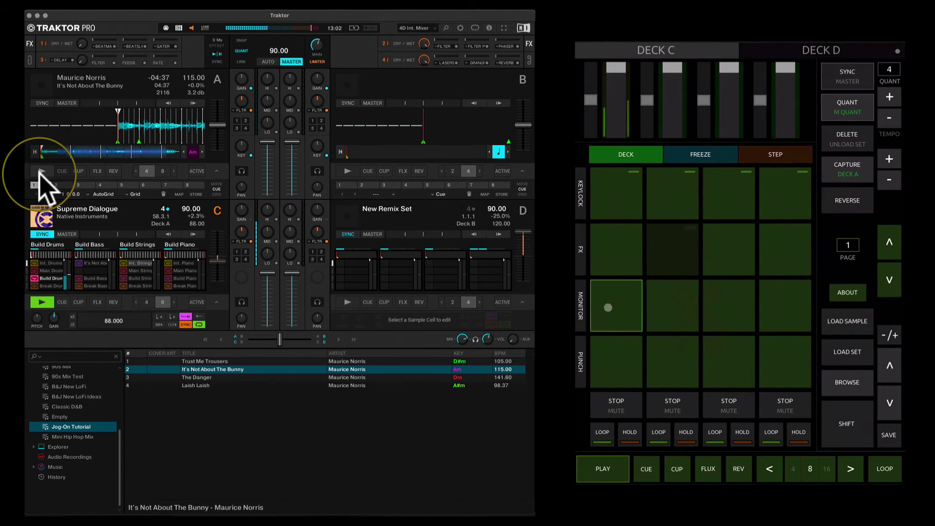
{"action": "left_click", "coordinate": [700, 154]}
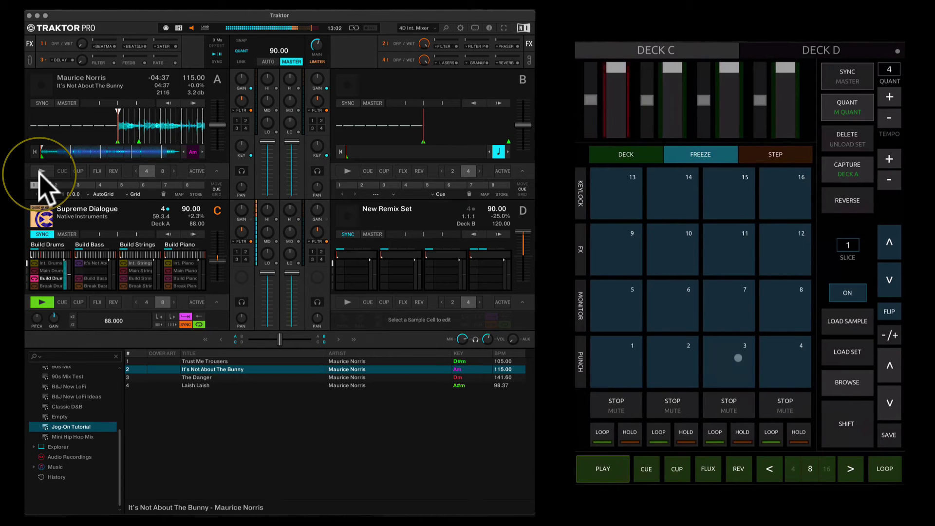
- Play the Build Drums sample's slices 4, 1, 8, 15 and 16 from the Freeze pads, finish on slice 1, and stop Deck C
{"action": "left_click", "coordinate": [783, 361]}
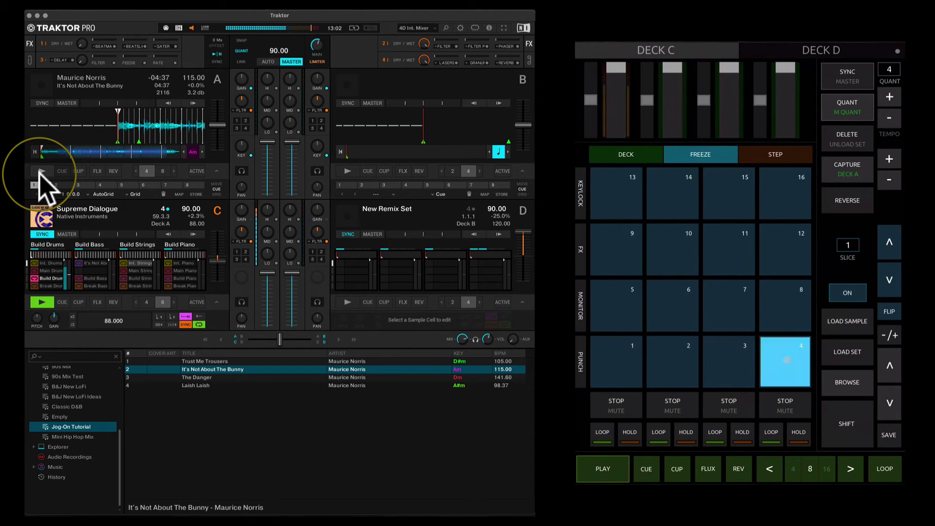
{"action": "left_click", "coordinate": [631, 364]}
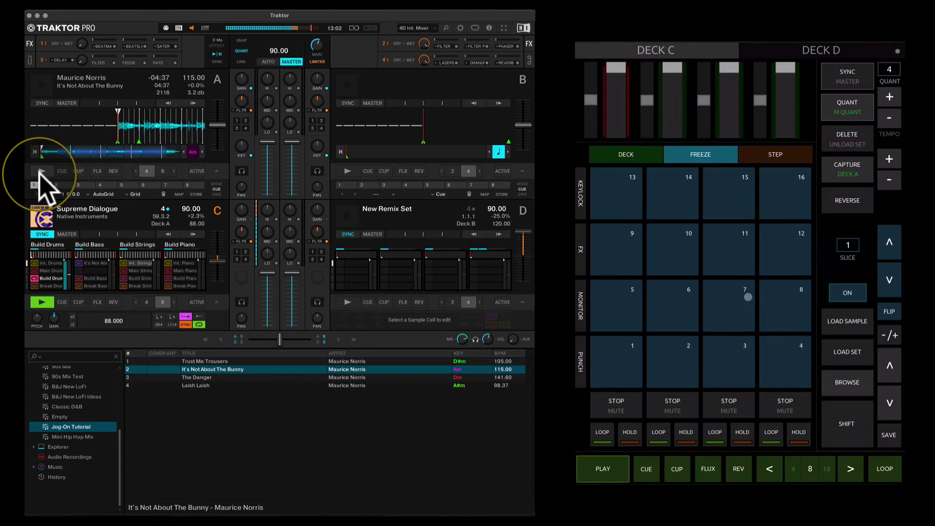
{"action": "left_click", "coordinate": [801, 301]}
{"action": "left_click", "coordinate": [794, 293]}
{"action": "left_click", "coordinate": [632, 372]}
{"action": "left_click", "coordinate": [721, 194]}
{"action": "left_click", "coordinate": [775, 192]}
{"action": "left_click", "coordinate": [730, 196]}
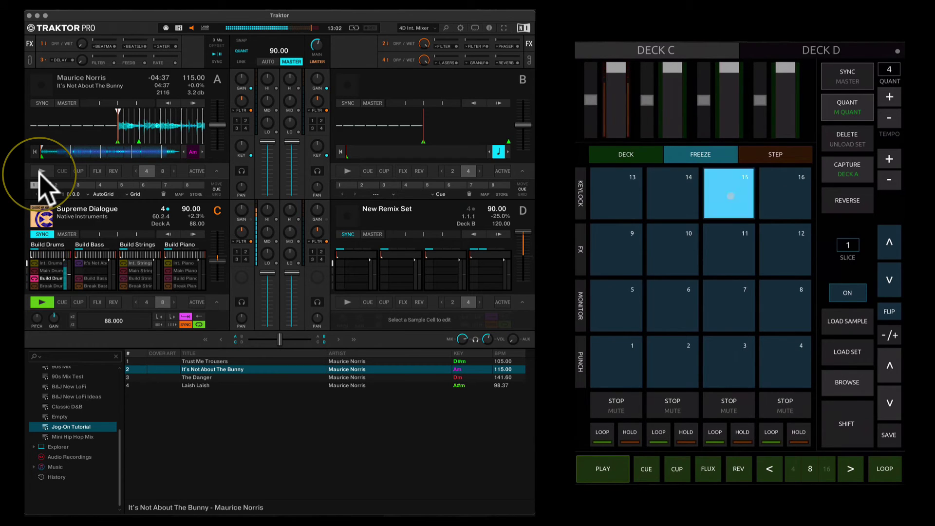
{"action": "left_click", "coordinate": [611, 342]}
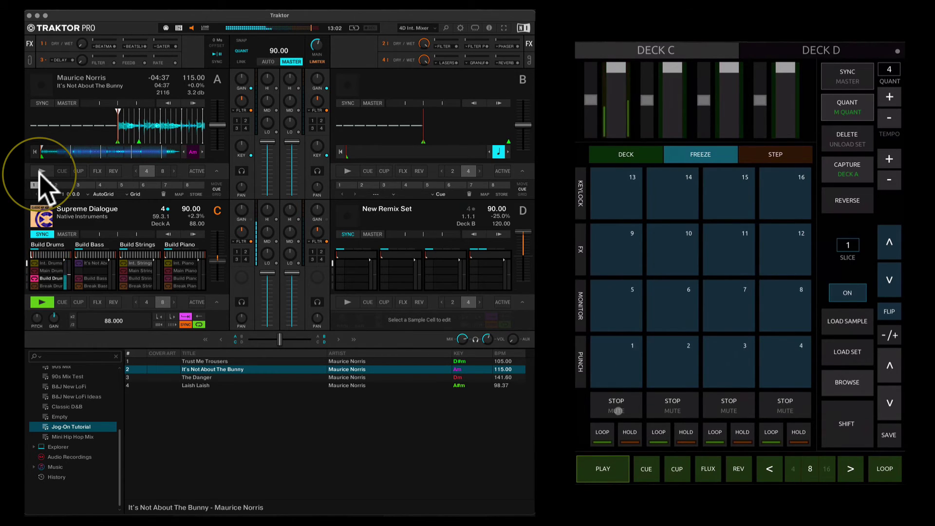
{"action": "left_click", "coordinate": [606, 475]}
{"action": "left_click", "coordinate": [603, 469]}
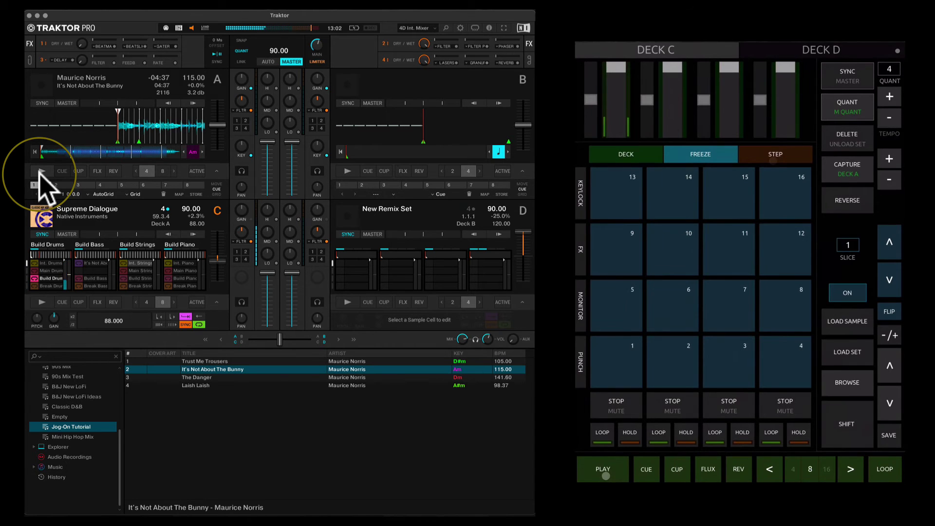
- Switch the pads to Step mode and page through Deck C's Step Sequencer- Essential Drums Vol.1 set, ending on its first page
{"action": "left_click", "coordinate": [774, 158]}
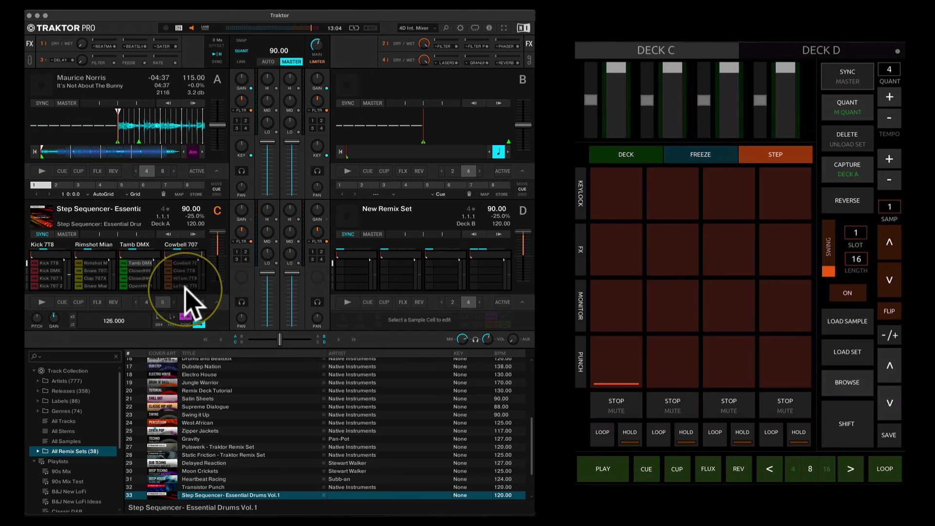
{"action": "left_click", "coordinate": [26, 278]}
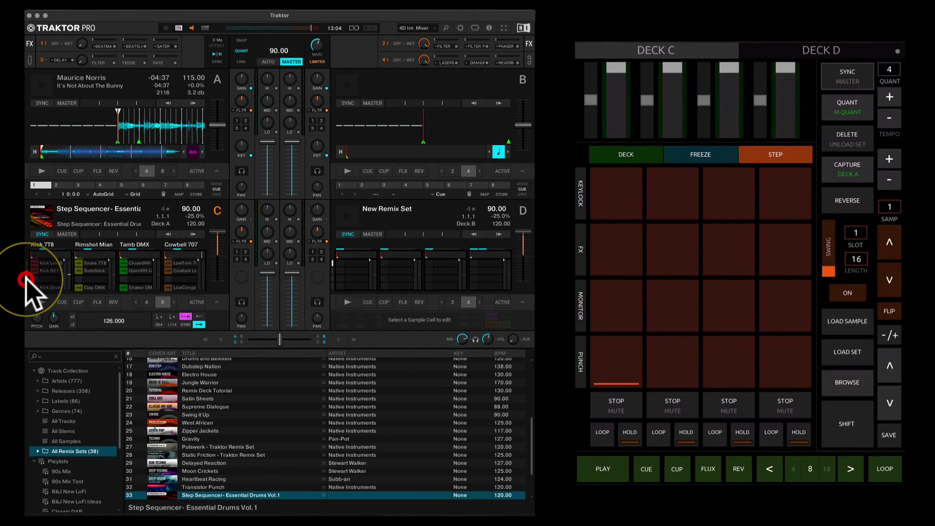
{"action": "left_click", "coordinate": [27, 281]}
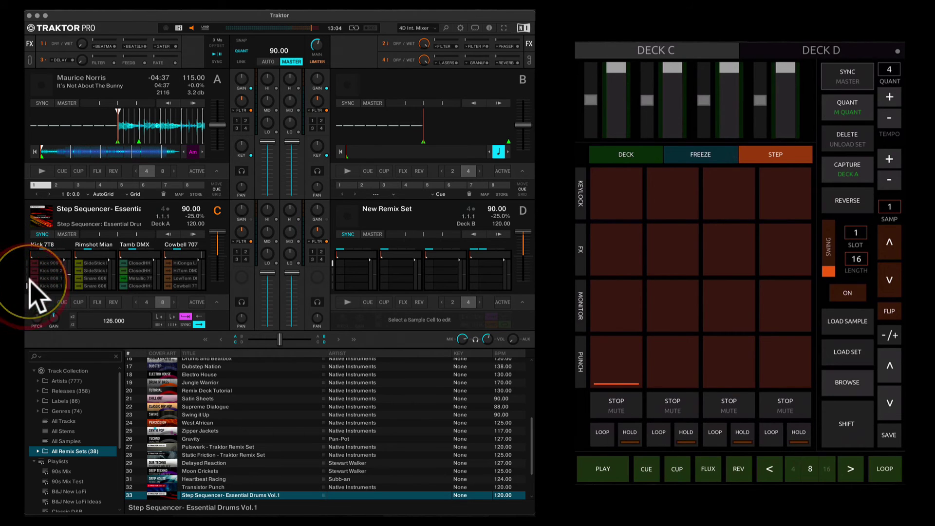
{"action": "left_click", "coordinate": [26, 267]}
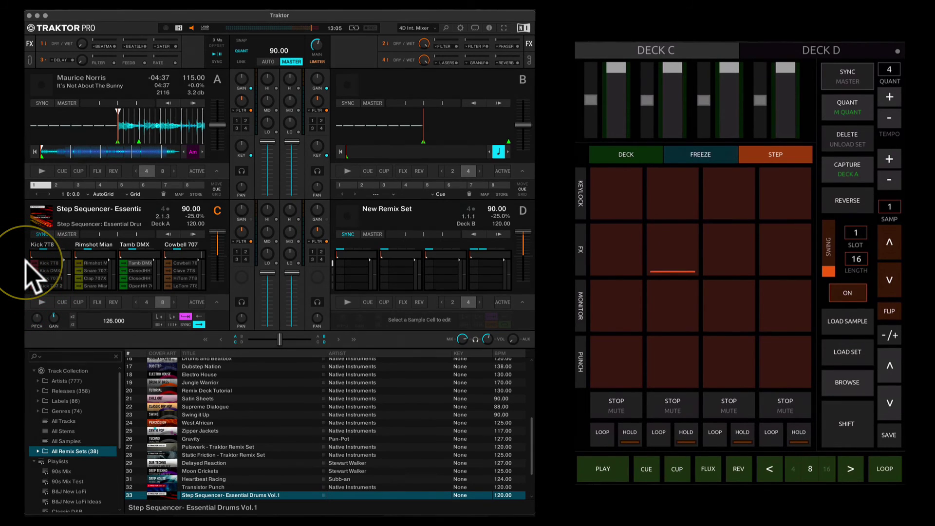
- Run and stop Deck C's step sequencer, and cycle the sample selection back to sample 1
{"action": "key", "text": "space"}
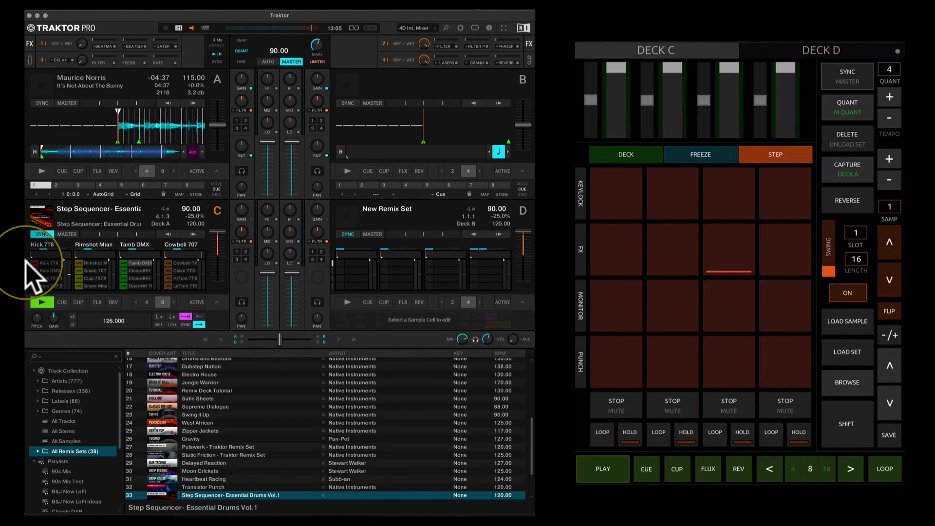
{"action": "key", "text": "space"}
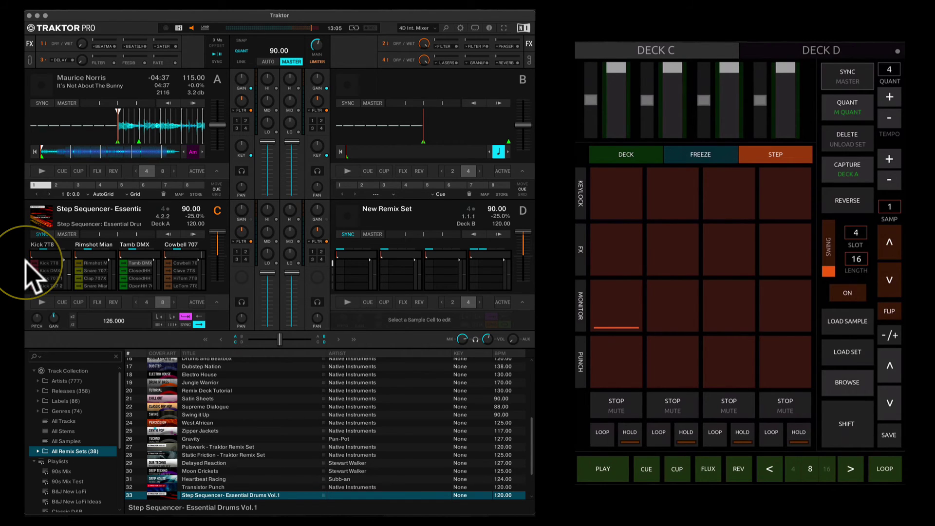
{"action": "left_click", "coordinate": [890, 279]}
{"action": "left_click", "coordinate": [889, 280]}
{"action": "left_click", "coordinate": [889, 241]}
- Set Deck C's tempo to 120.00 BPM
{"action": "left_click", "coordinate": [217, 232]}
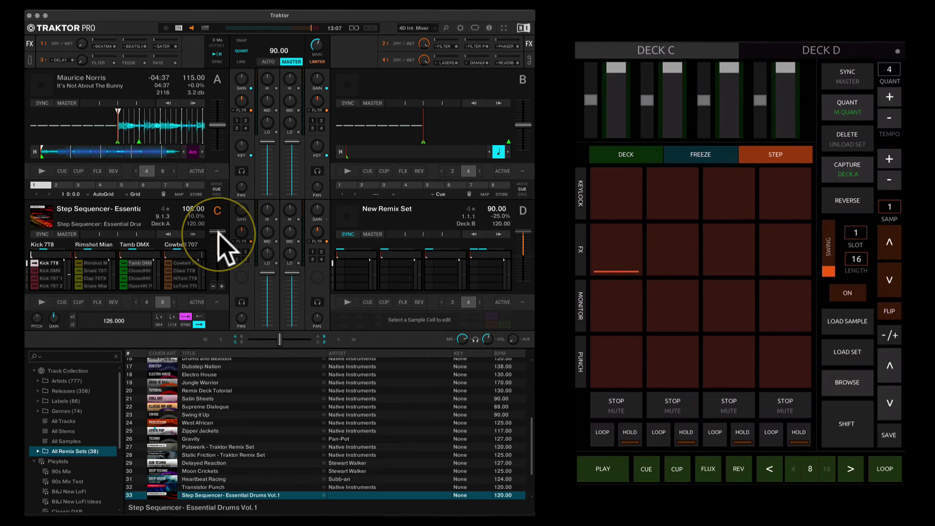
{"action": "left_click", "coordinate": [847, 424]}
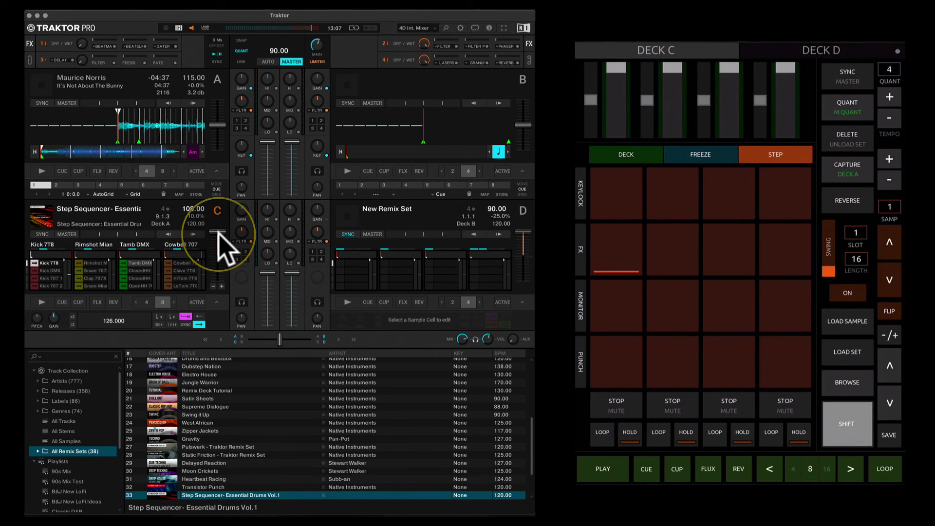
{"action": "left_click", "coordinate": [889, 97]}
{"action": "left_click", "coordinate": [889, 97]}
{"action": "left_click", "coordinate": [889, 97]}
{"action": "left_click", "coordinate": [889, 97]}
{"action": "left_click", "coordinate": [847, 424]}
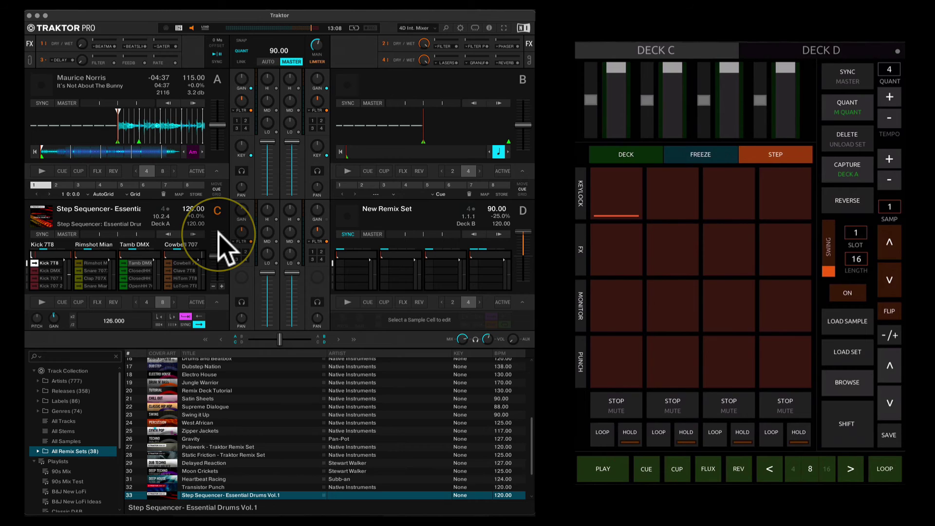
- Activate all four step pads in the first column for slot 1's Kick 7T8 pattern
{"action": "left_click", "coordinate": [617, 361]}
{"action": "left_click", "coordinate": [616, 306]}
{"action": "left_click", "coordinate": [616, 249]}
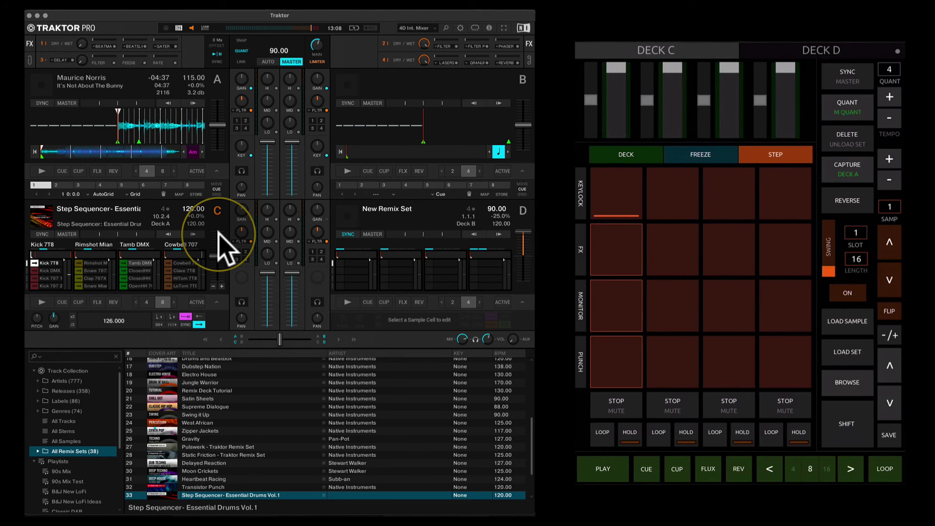
{"action": "left_click", "coordinate": [616, 193]}
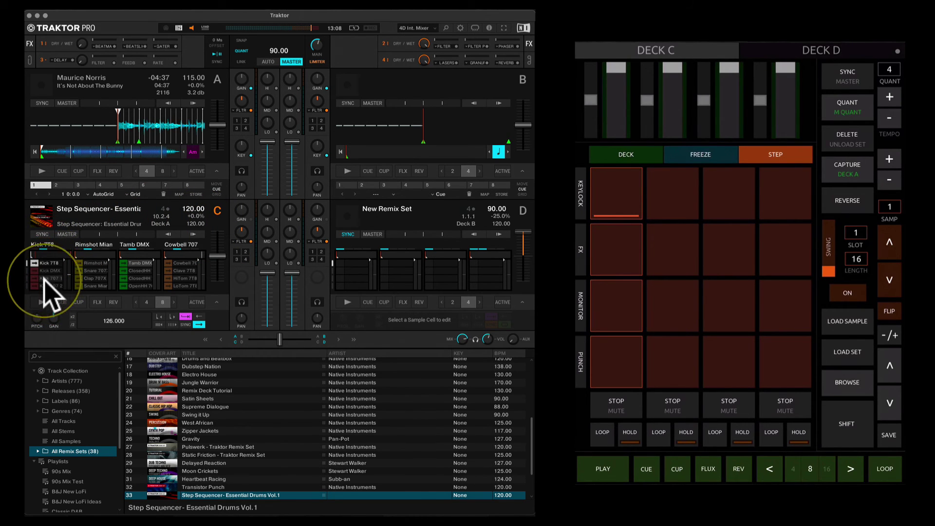
- Stop Deck C, shorten slot 4's sequence length to 6 steps, and restart playback
{"action": "mouse_move", "coordinate": [49, 268]}
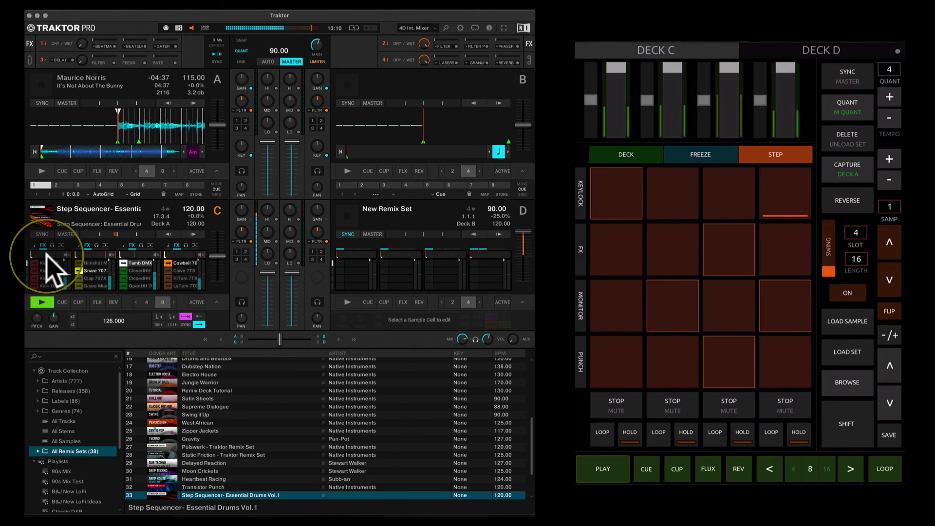
{"action": "key", "text": "space"}
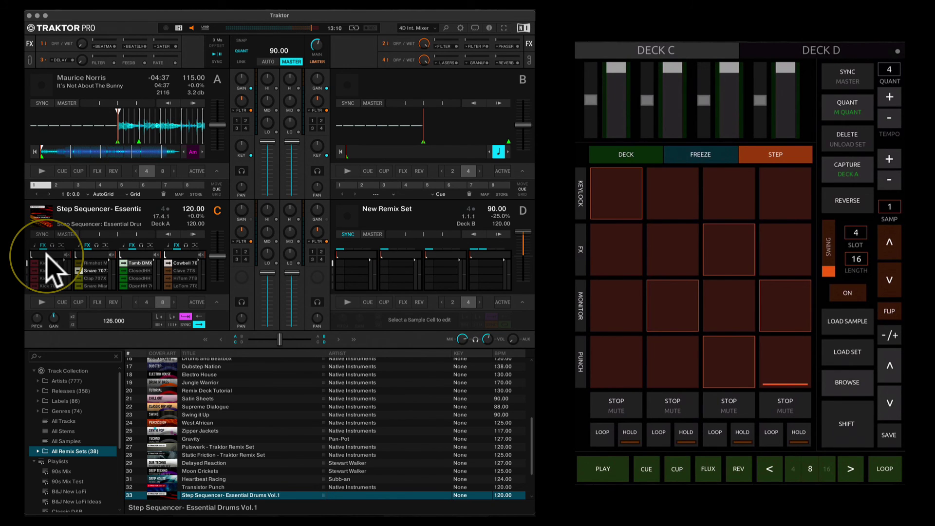
{"action": "left_click", "coordinate": [847, 424]}
{"action": "left_click", "coordinate": [889, 280]}
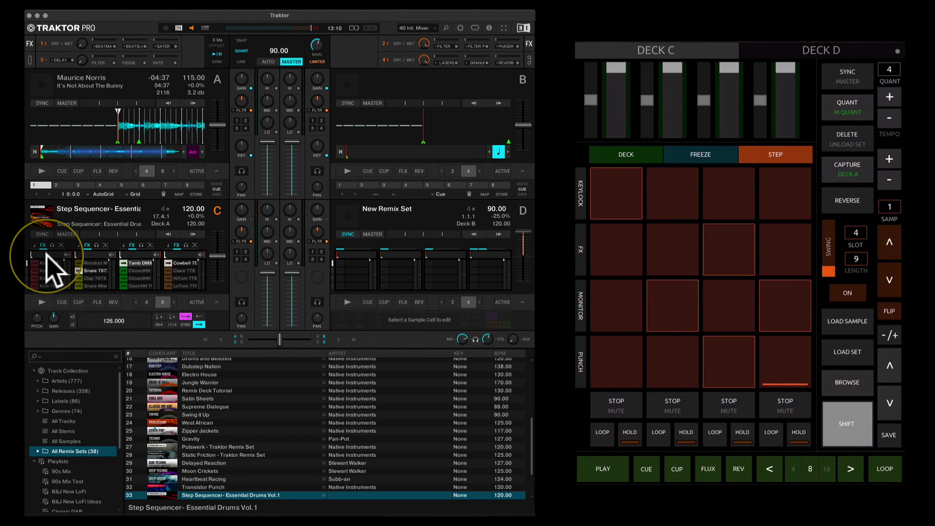
{"action": "left_click", "coordinate": [890, 279]}
{"action": "left_click", "coordinate": [847, 424]}
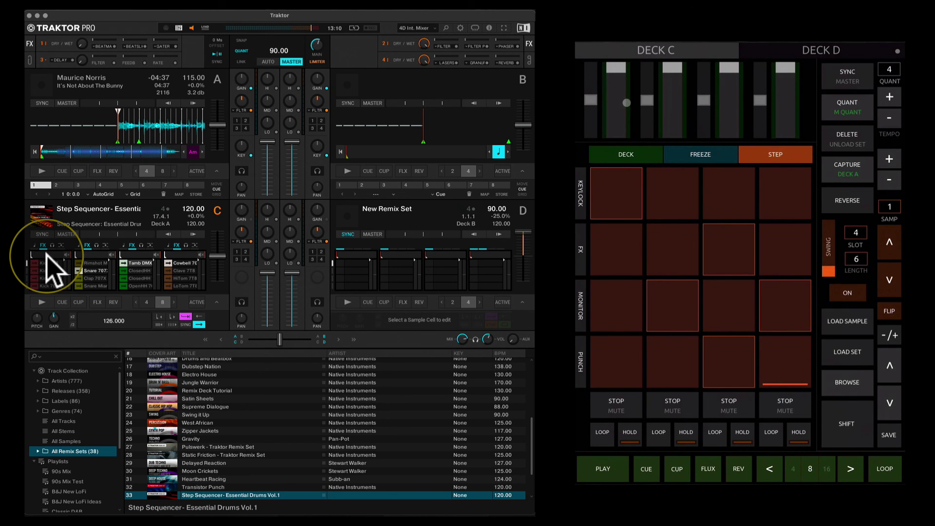
{"action": "left_click", "coordinate": [603, 468]}
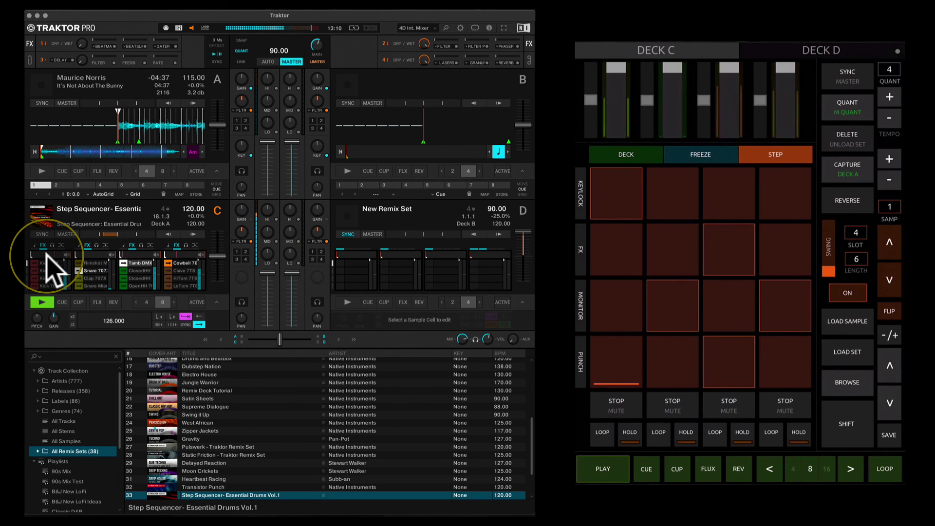
- In slot 4's pattern, switch off the third-row fourth-column, second-row third-column and first-row first-column steps, and switch on the fourth-row fourth-column step
{"action": "left_click", "coordinate": [785, 305]}
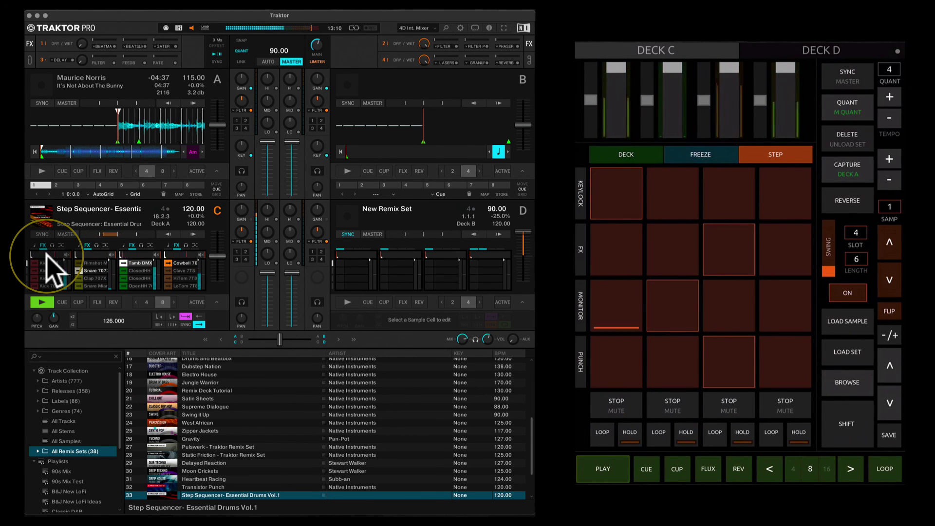
{"action": "left_click", "coordinate": [728, 250]}
{"action": "left_click", "coordinate": [616, 193]}
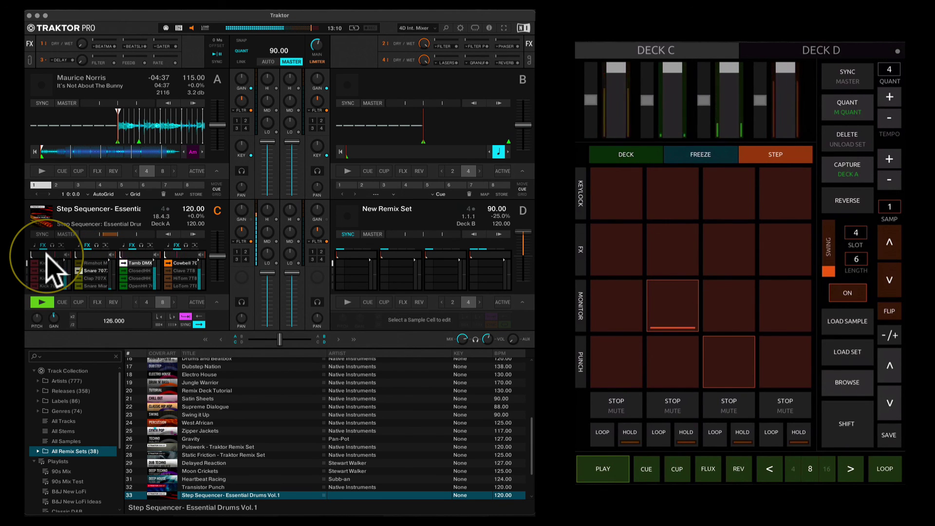
{"action": "left_click", "coordinate": [784, 362]}
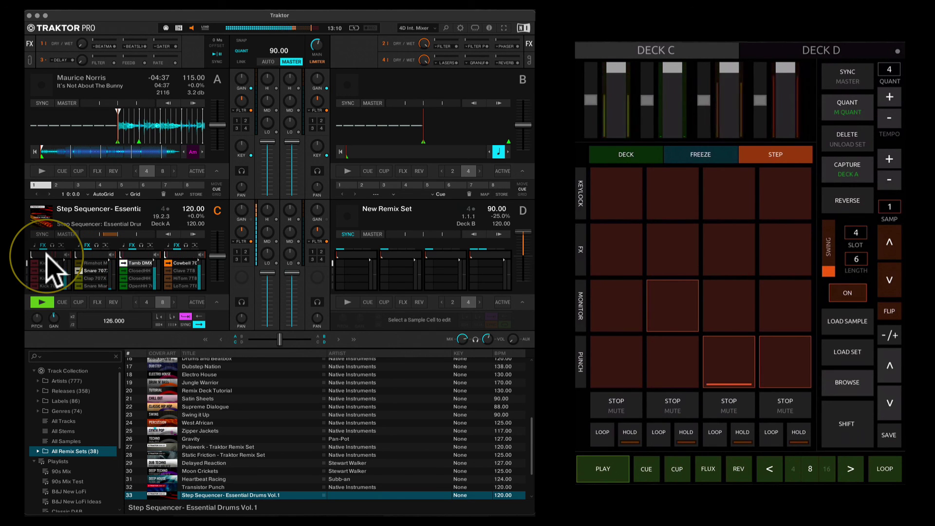
- Set slot 4's sequence length to 7, switch off its third-row second-column step, and stop Deck C
{"action": "left_click", "coordinate": [847, 424]}
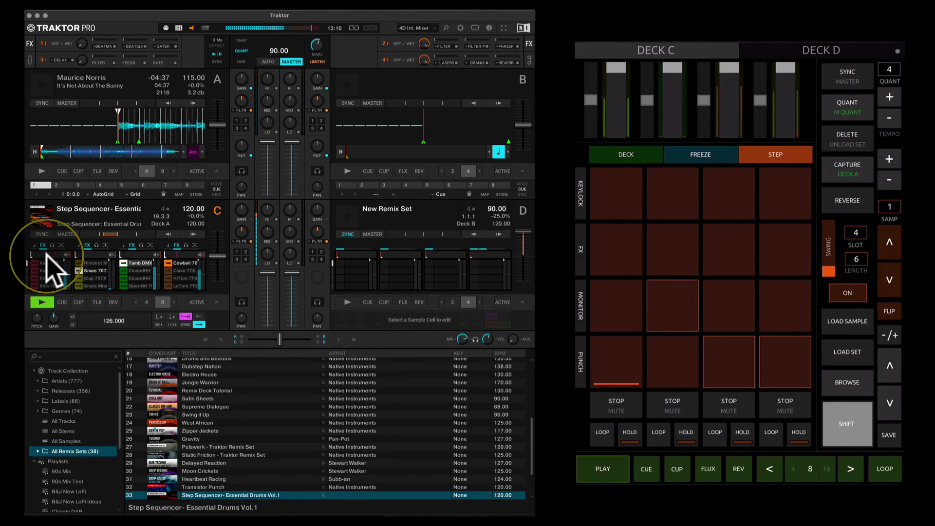
{"action": "left_click", "coordinate": [889, 280]}
{"action": "left_click", "coordinate": [847, 424]}
{"action": "left_click", "coordinate": [672, 306]}
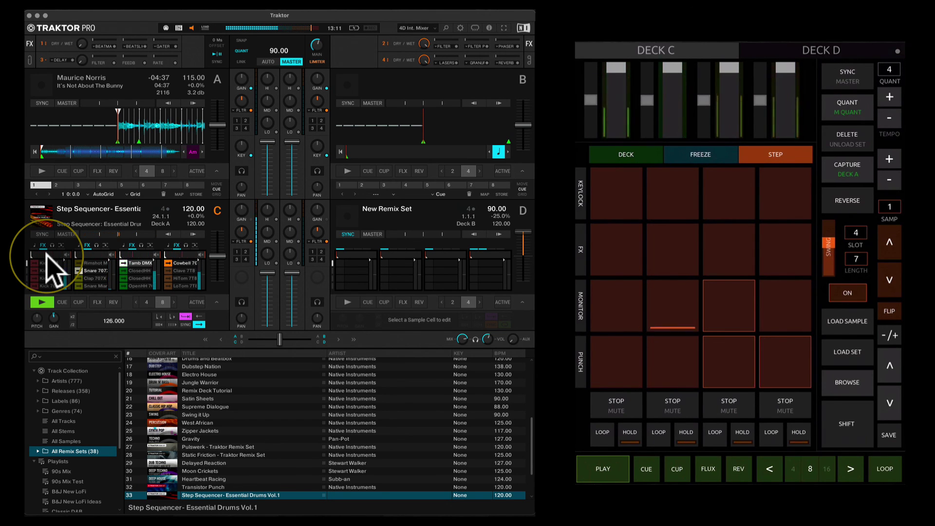
{"action": "key", "text": "space"}
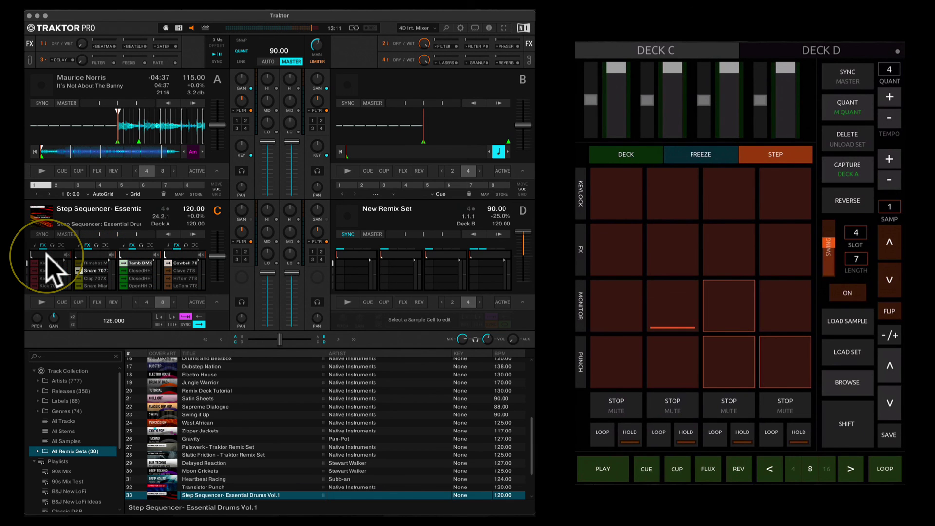